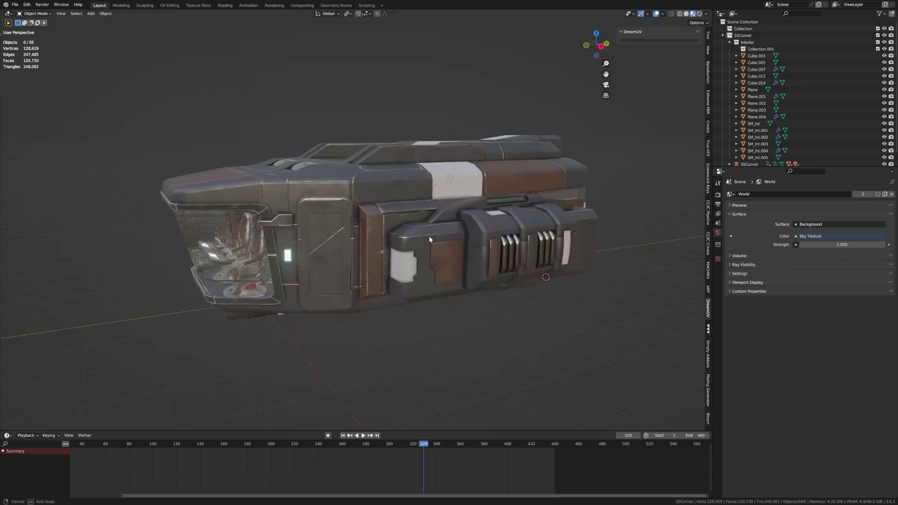
# - Add a ground plane at the world origin beneath the spaceship and scale it up about 22 times
pyautogui.scroll(-3, 429, 236)
pyautogui.press('KP_3')
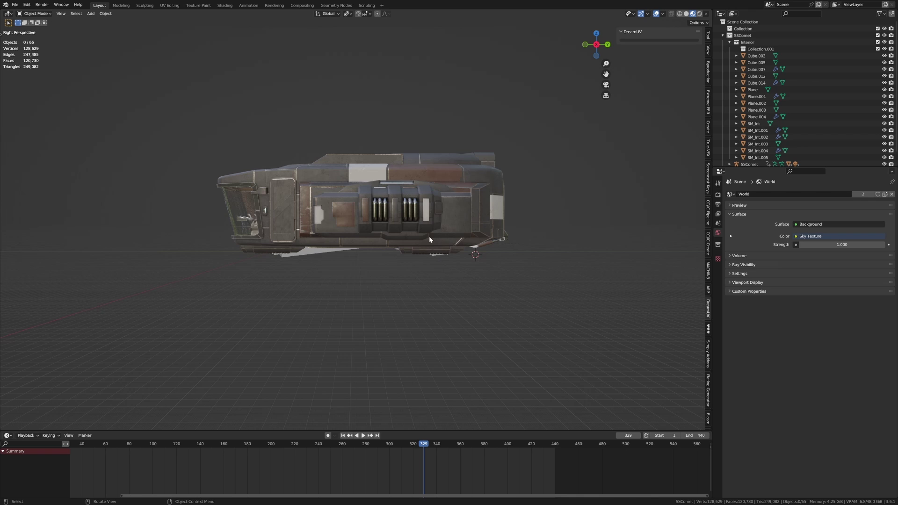
pyautogui.scroll(-8, 354, 229)
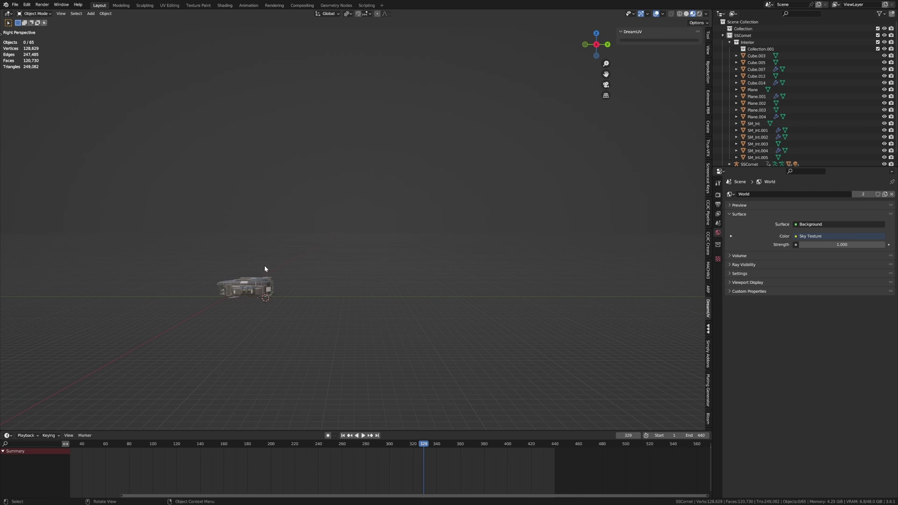
pyautogui.keyDown('shift'); pyautogui.moveTo(243, 289); pyautogui.dragTo(301, 285, button='middle'); pyautogui.keyUp('shift')
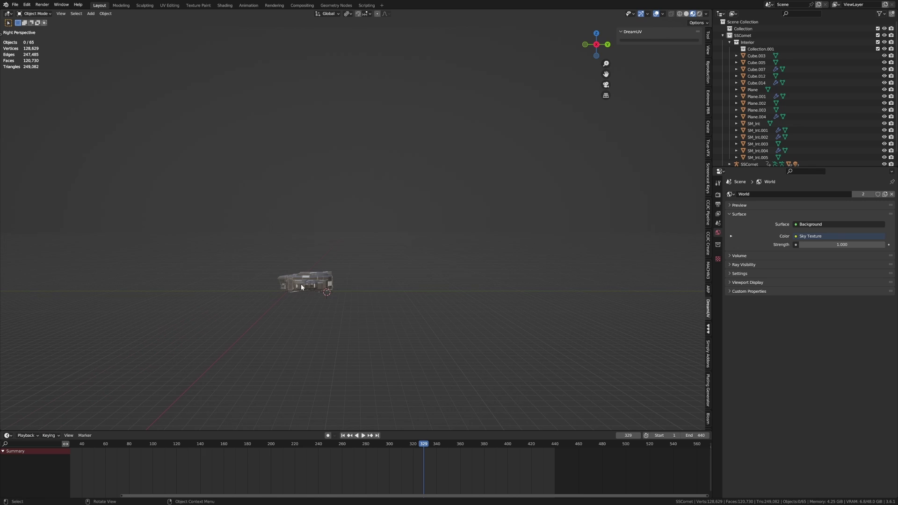
pyautogui.scroll(5, 302, 284)
pyautogui.hotkey('shift', 'a')
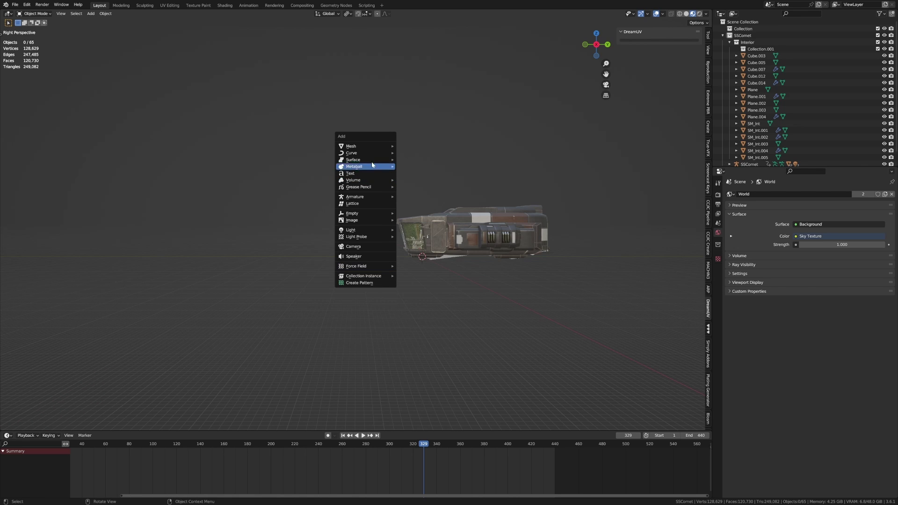
pyautogui.moveTo(370, 147)
pyautogui.click(412, 148)
pyautogui.press('s')
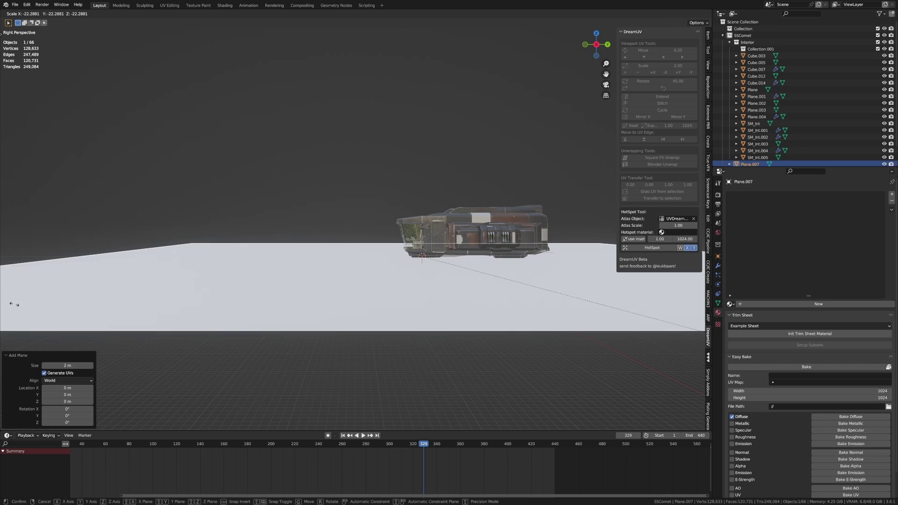
pyautogui.click(12, 290)
pyautogui.moveTo(453, 348); pyautogui.dragTo(427, 306, button='middle')
pyautogui.hotkey('alt', 'a')
pyautogui.scroll(9, 414, 266)
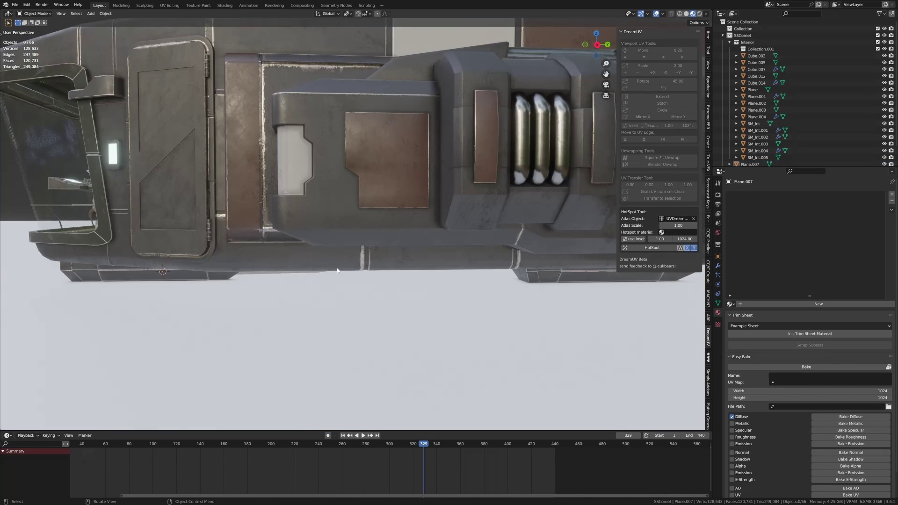
# - Select the SSComet ship rig and show it in the right orthographic view
pyautogui.click(253, 274)
pyautogui.scroll(-11, 261, 277)
pyautogui.scroll(3, 299, 276)
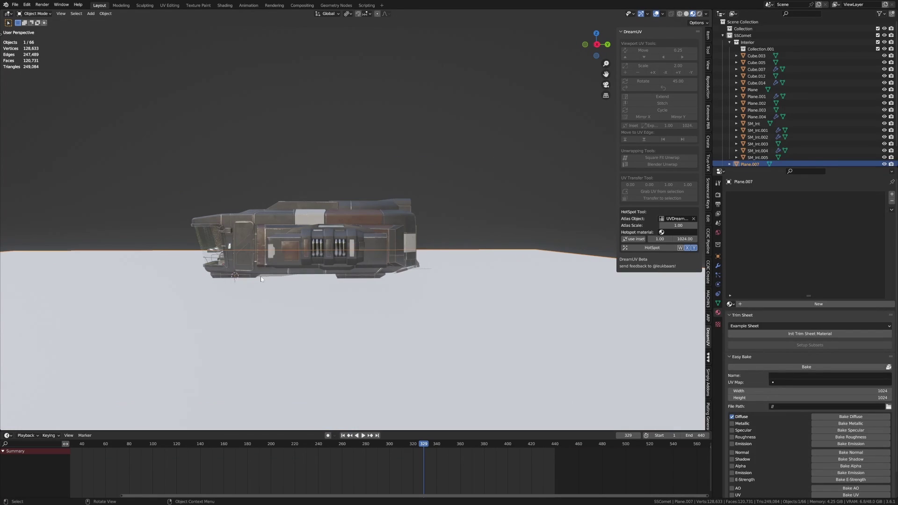
pyautogui.click(307, 274)
pyautogui.press('KP_3')
pyautogui.press('KP_5')
pyautogui.scroll(-4, 308, 275)
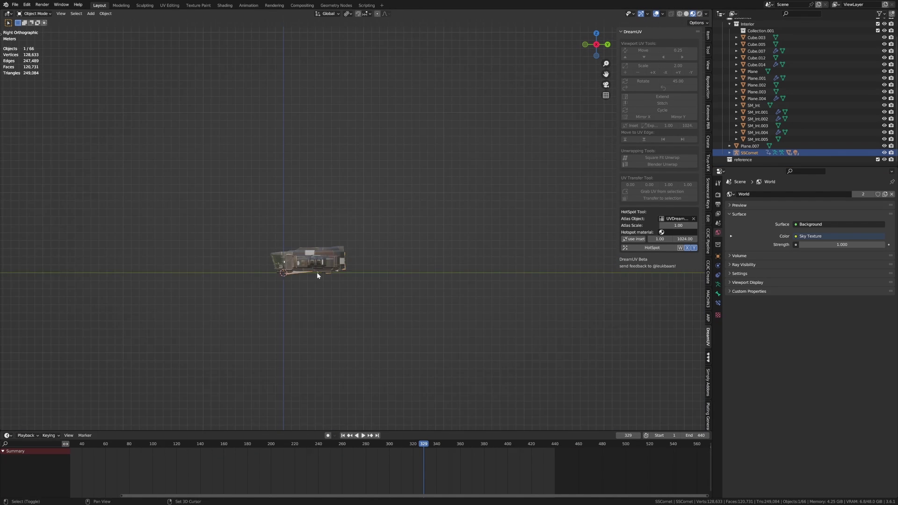
pyautogui.keyDown('shift'); pyautogui.moveTo(316, 282); pyautogui.dragTo(235, 291, button='middle'); pyautogui.keyUp('shift')
pyautogui.scroll(-1, 234, 291)
# - At frame 0, move the ship about 85.2 m along Y and 29.5 m up in Z, and rotate it 9.55° in the side view
pyautogui.moveTo(143, 445); pyautogui.dragTo(66, 442)
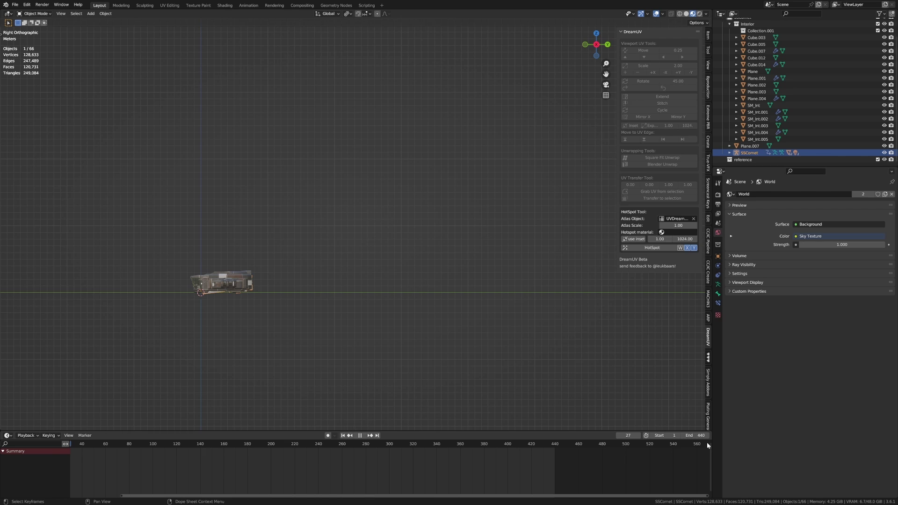
pyautogui.moveTo(161, 452); pyautogui.dragTo(318, 456, button='middle')
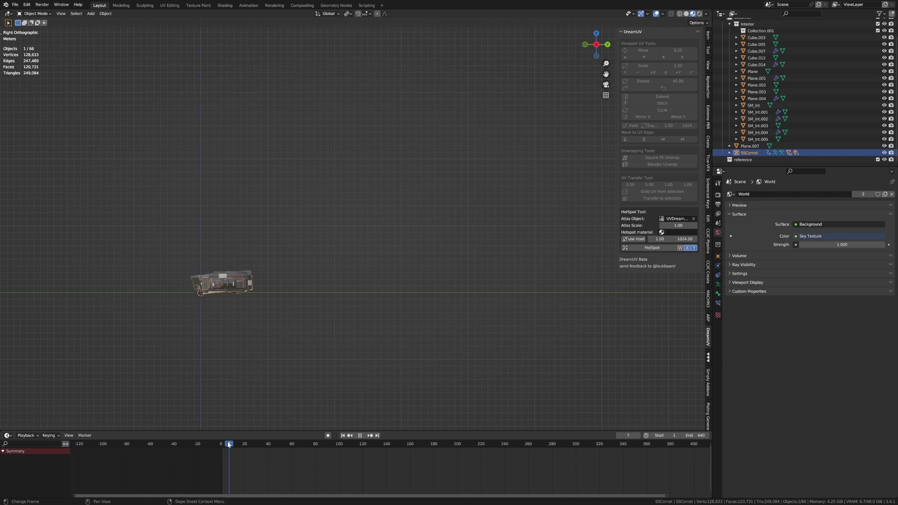
pyautogui.moveTo(228, 445); pyautogui.dragTo(221, 445)
pyautogui.scroll(-3, 458, 234)
pyautogui.keyDown('shift'); pyautogui.moveTo(458, 234); pyautogui.dragTo(359, 285, button='middle'); pyautogui.keyUp('shift')
pyautogui.press('g')
pyautogui.click(638, 186)
pyautogui.press('r')
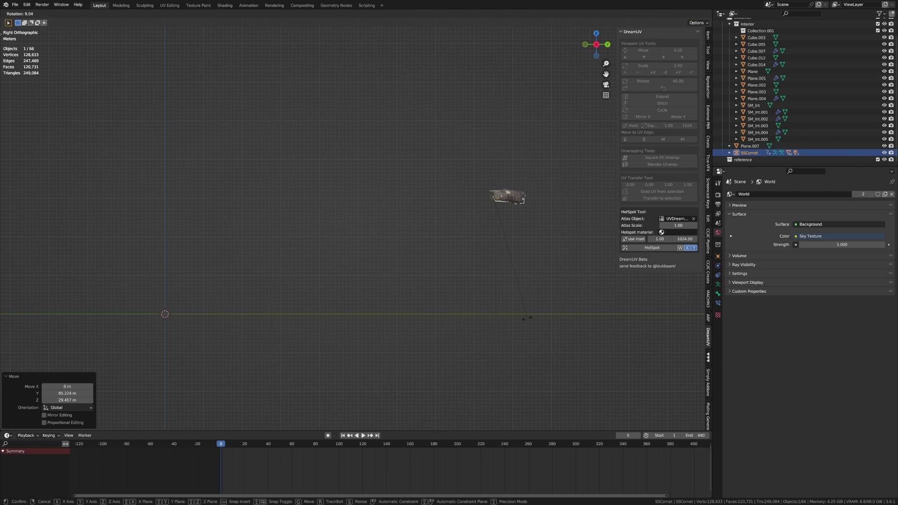
pyautogui.click(523, 318)
# - Switch the viewport to solid shading and insert a Location & Rotation keyframe for the ship at frame 0
pyautogui.click(687, 13)
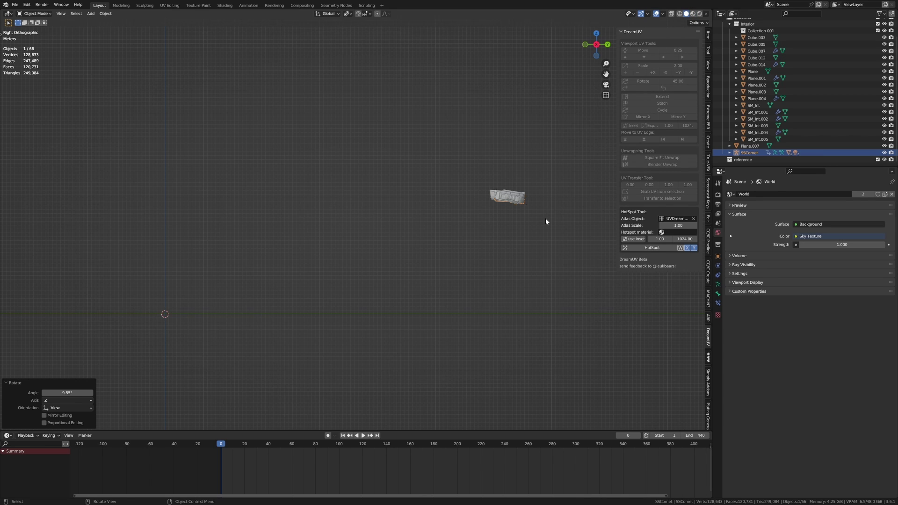
pyautogui.press('k')
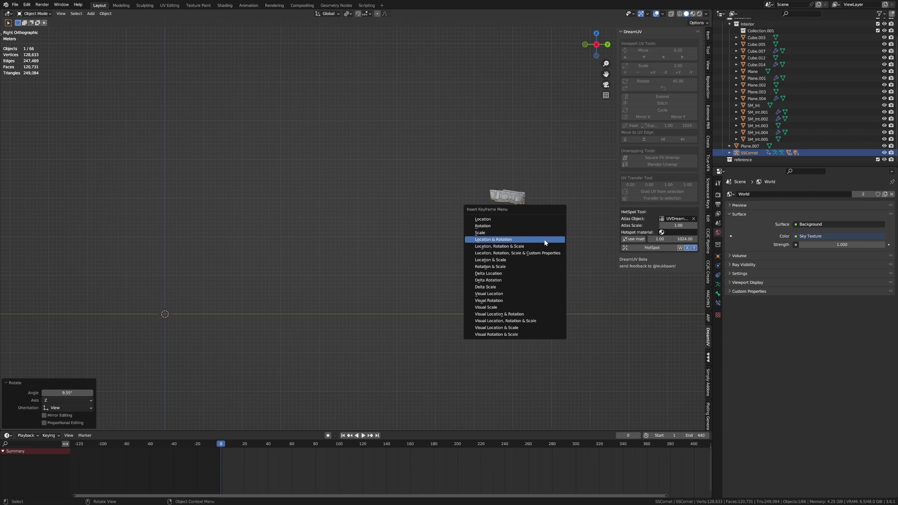
pyautogui.click(544, 239)
# - Go to frame 400 and clear the ship's location and rotation
pyautogui.keyDown('ctrl'); pyautogui.scroll(-5, 572, 464); pyautogui.keyUp('ctrl')
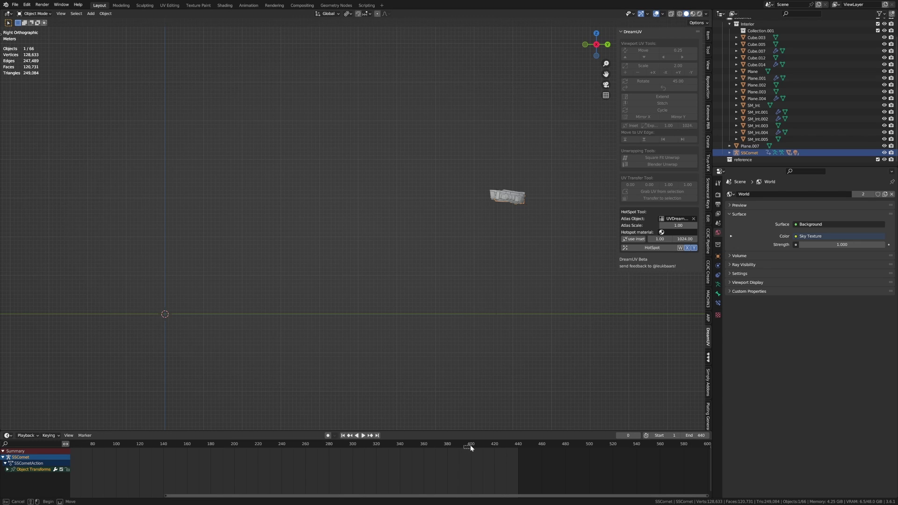
pyautogui.click(470, 445)
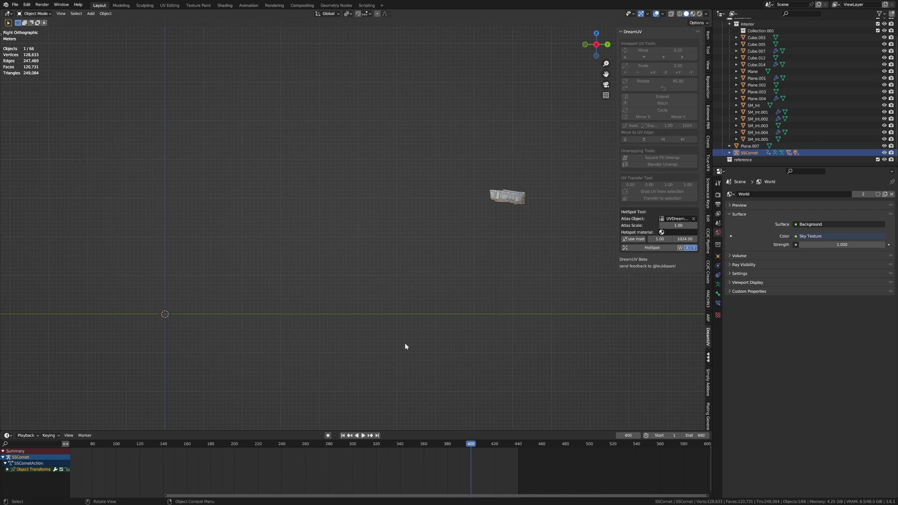
pyautogui.hotkey('alt', 'g')
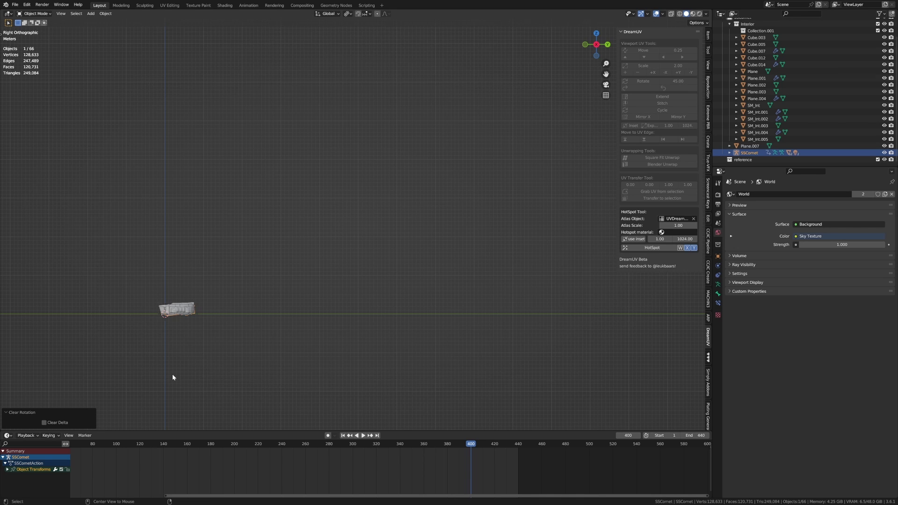
# - Raise the ship about 0.275 m along Z to rest on the ground line and keyframe this pose at frame 400
pyautogui.keyDown('shift'); pyautogui.moveTo(183, 343); pyautogui.dragTo(438, 306, button='middle'); pyautogui.keyUp('shift')
pyautogui.scroll(6, 438, 307)
pyautogui.keyDown('shift'); pyautogui.moveTo(491, 231); pyautogui.dragTo(416, 286, button='middle'); pyautogui.keyUp('shift')
pyautogui.scroll(5, 416, 283)
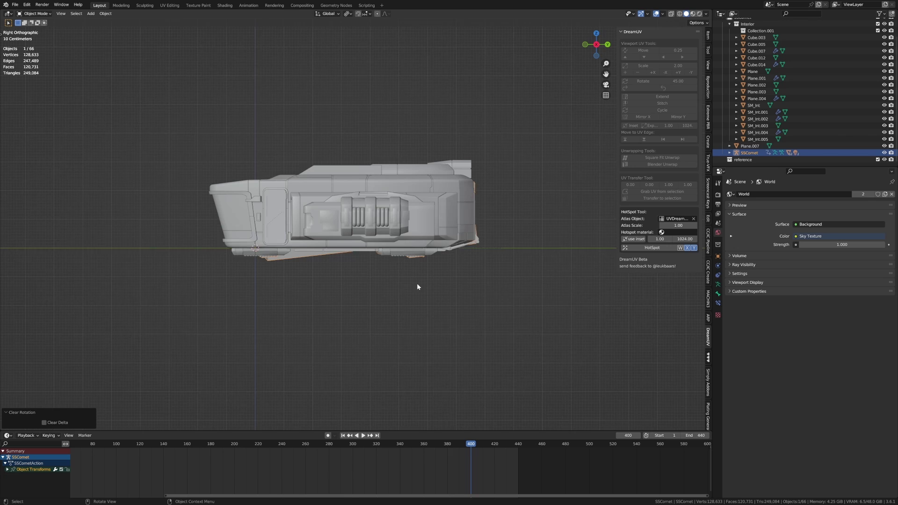
pyautogui.scroll(2, 295, 281)
pyautogui.press('g')
pyautogui.press('z')
pyautogui.click(495, 366)
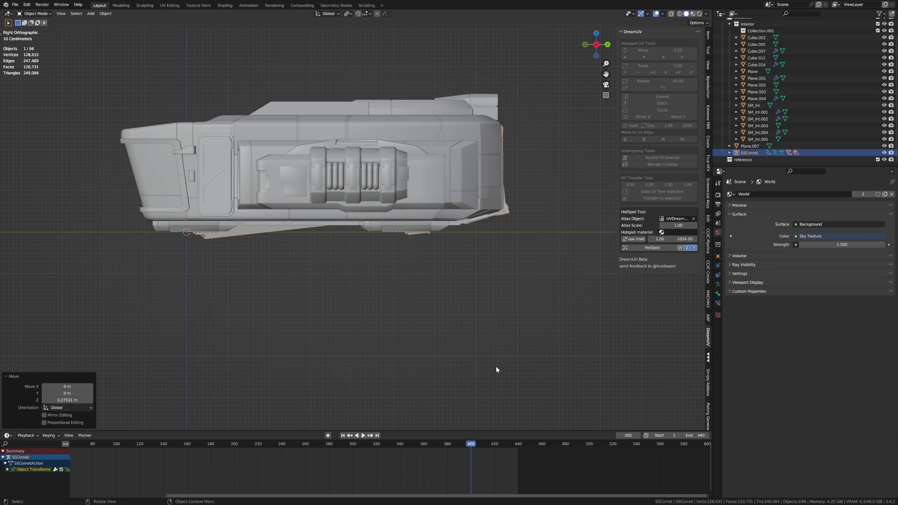
pyautogui.press('i')
pyautogui.click(496, 368)
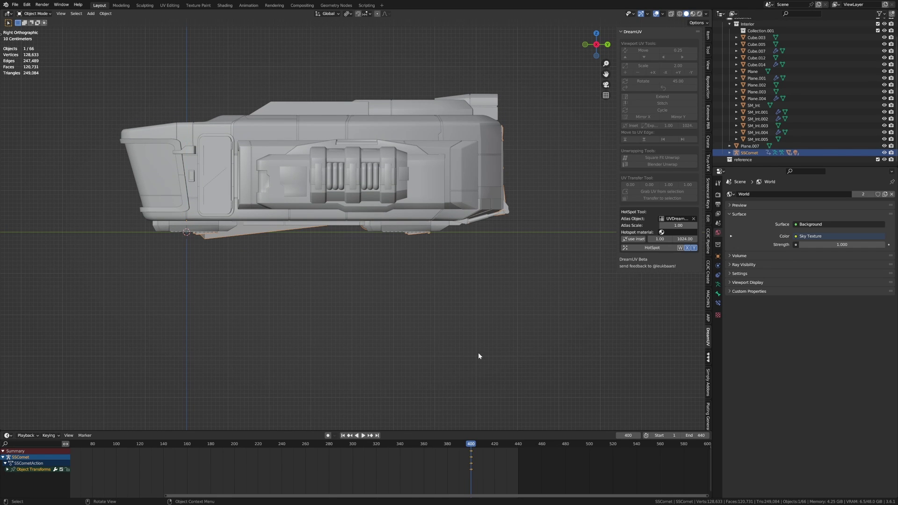
# - Play the animation from frame 0 to examine the ship's descent between the two keyframes
pyautogui.scroll(-8, 422, 334)
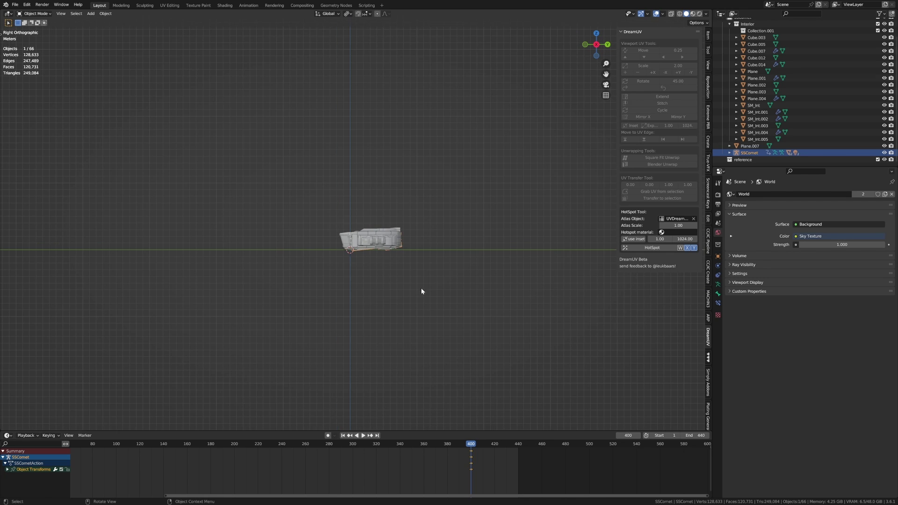
pyautogui.scroll(-3, 391, 467)
pyautogui.moveTo(280, 455); pyautogui.dragTo(340, 450, button='middle')
pyautogui.click(227, 443)
pyautogui.press('space')
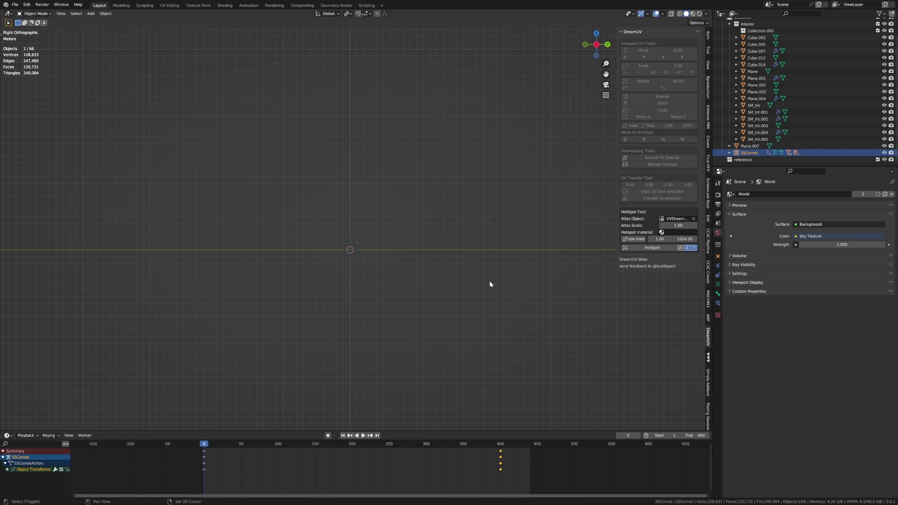
pyautogui.keyDown('shift'); pyautogui.moveTo(489, 283); pyautogui.dragTo(400, 282, button='middle'); pyautogui.keyUp('shift')
pyautogui.press('space')
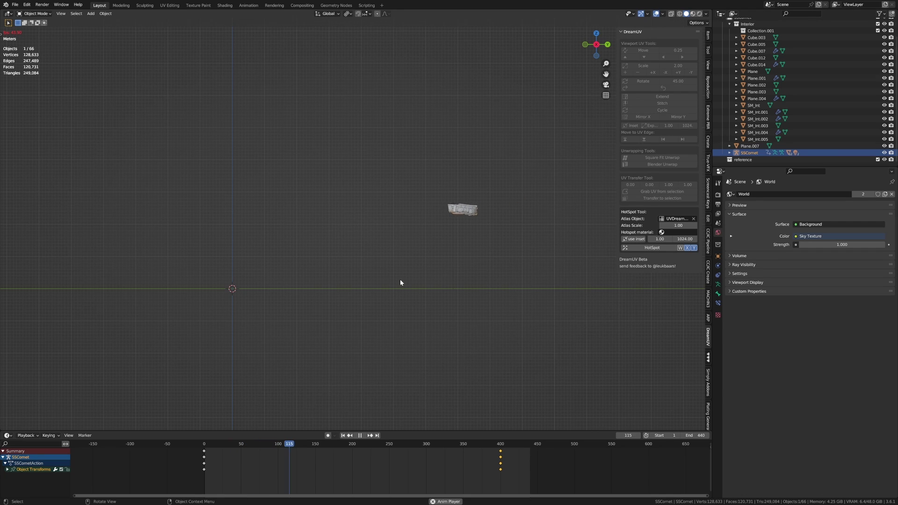
pyautogui.press('space')
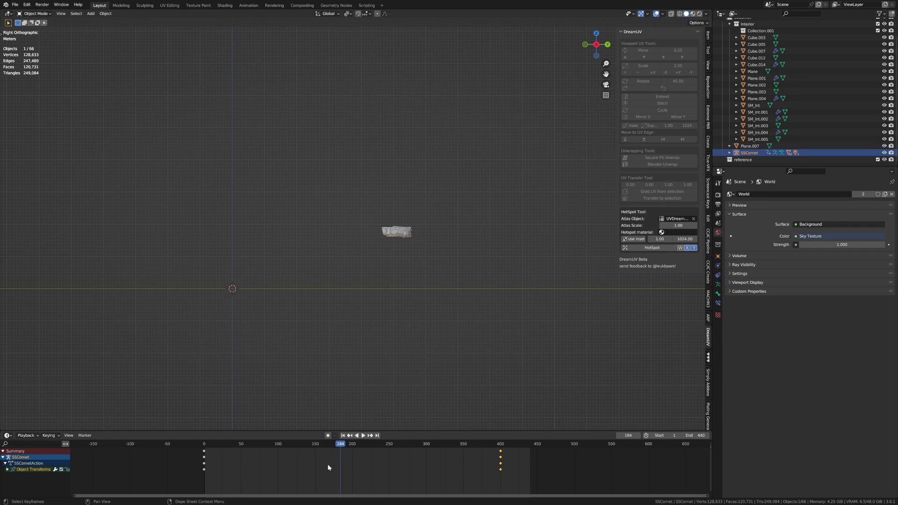
# - At frame 200, move the ship about -18.7 m in Y and 8.7 m in Z, tilt its nose up, and insert a Location & Rotation keyframe
pyautogui.press('space')
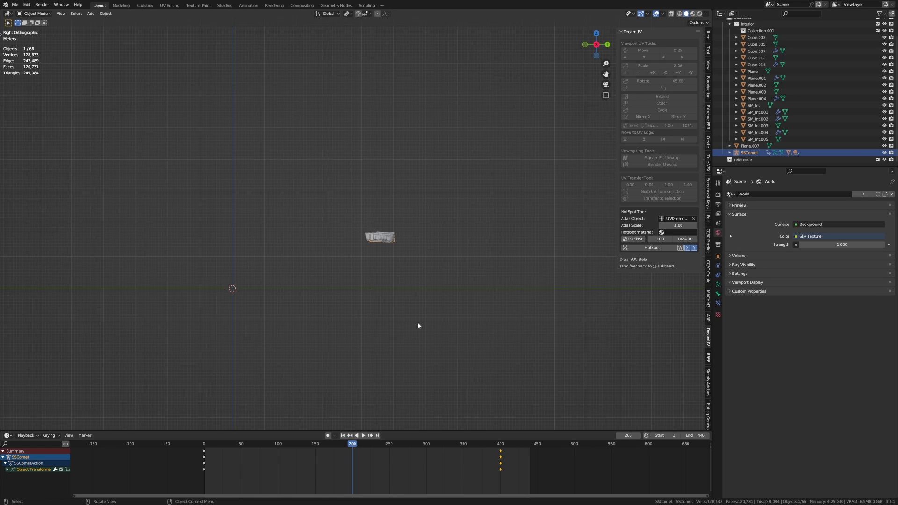
pyautogui.press('g')
pyautogui.click(386, 254)
pyautogui.press('r')
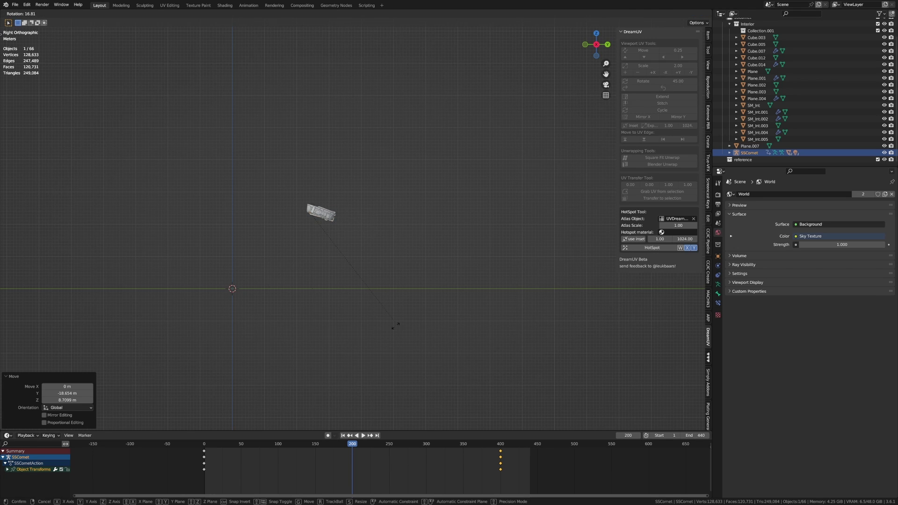
pyautogui.click(395, 335)
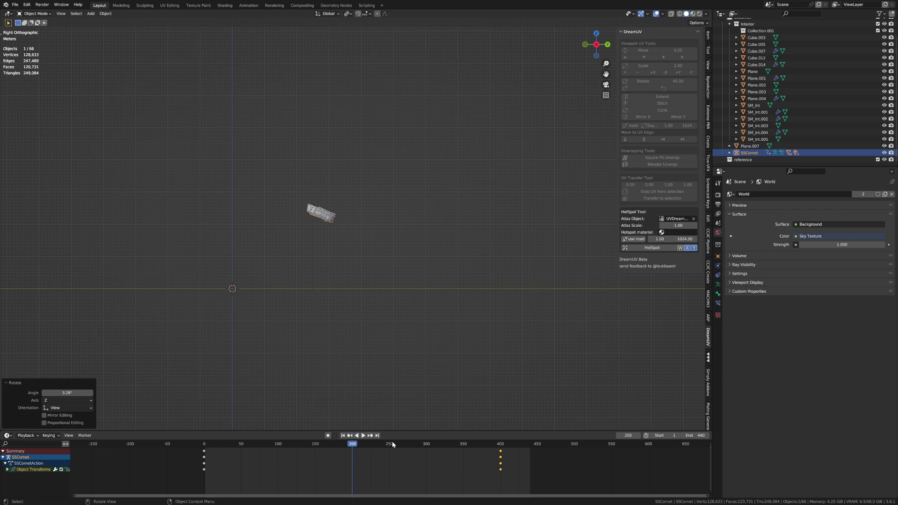
pyautogui.press('i')
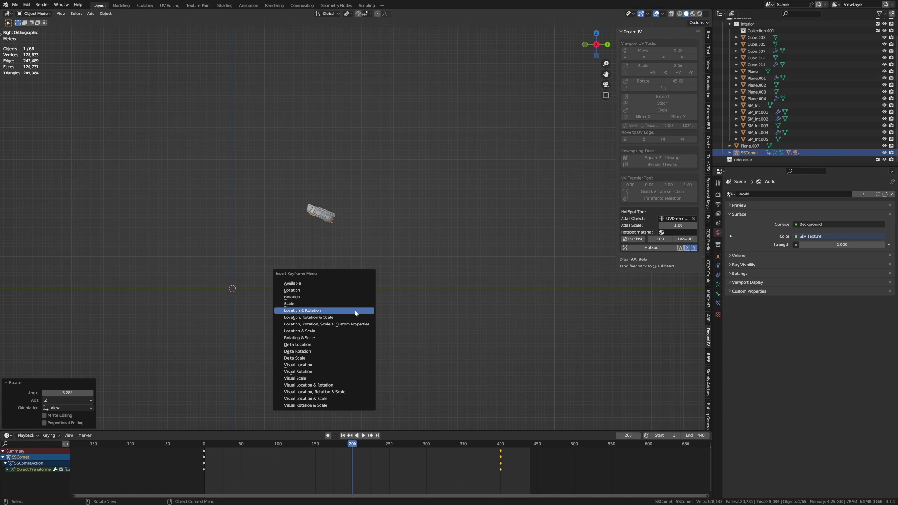
pyautogui.click(355, 310)
# - Move the ship about another 9.06 m along negative Y at frame 200 and keyframe the adjusted pose
pyautogui.moveTo(354, 444); pyautogui.dragTo(342, 459)
pyautogui.press('g')
pyautogui.click(170, 310)
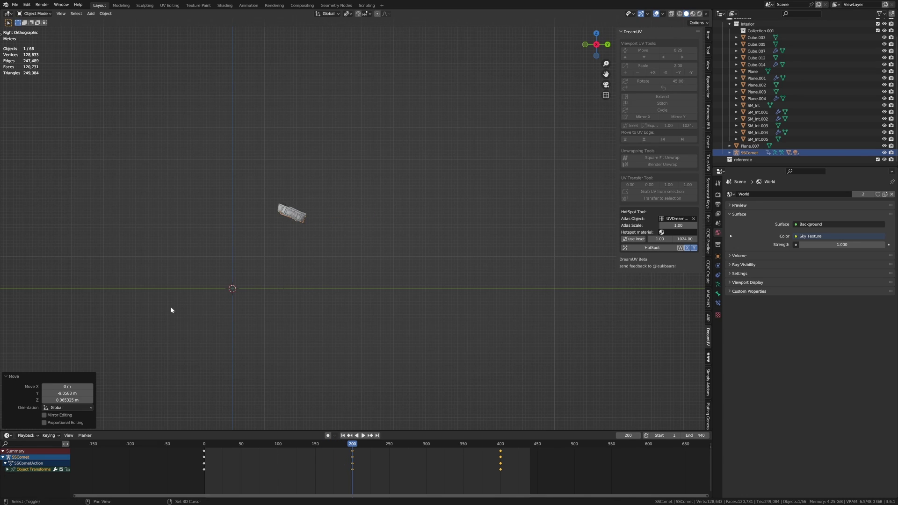
pyautogui.press('i')
pyautogui.click(275, 308)
# - Play and scrub the landing animation, examining the ship's approach and touchdown between frames 200 and 400
pyautogui.press('space')
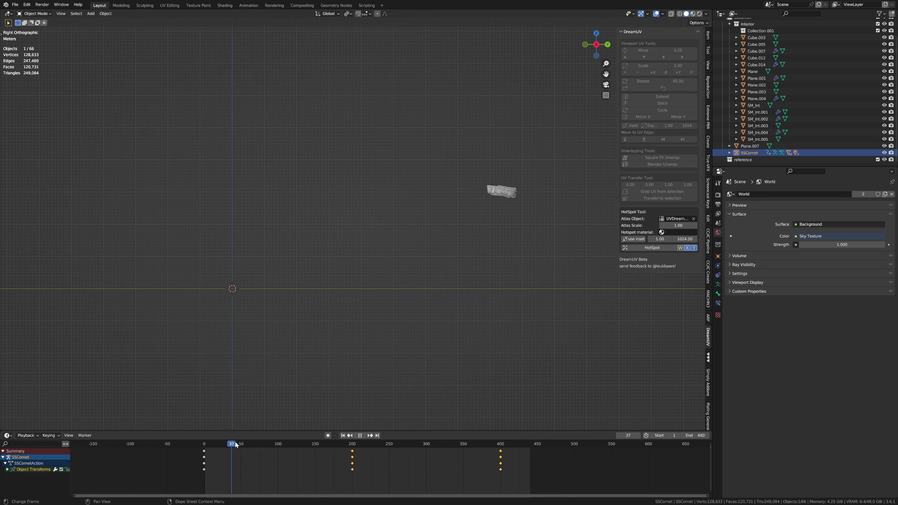
pyautogui.moveTo(325, 450); pyautogui.dragTo(465, 459)
pyautogui.press('space')
pyautogui.scroll(6, 364, 289)
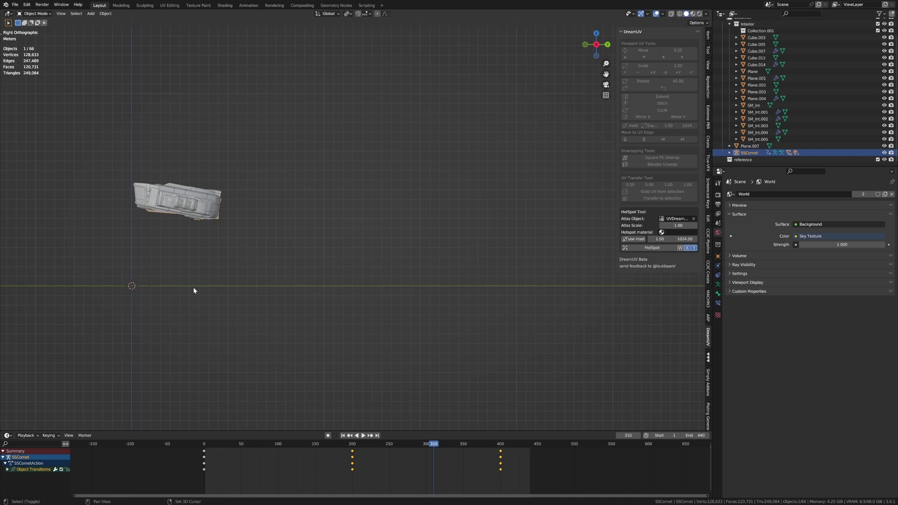
pyautogui.scroll(3, 383, 308)
pyautogui.keyDown('shift'); pyautogui.moveTo(193, 288); pyautogui.dragTo(387, 306, button='middle'); pyautogui.keyUp('shift')
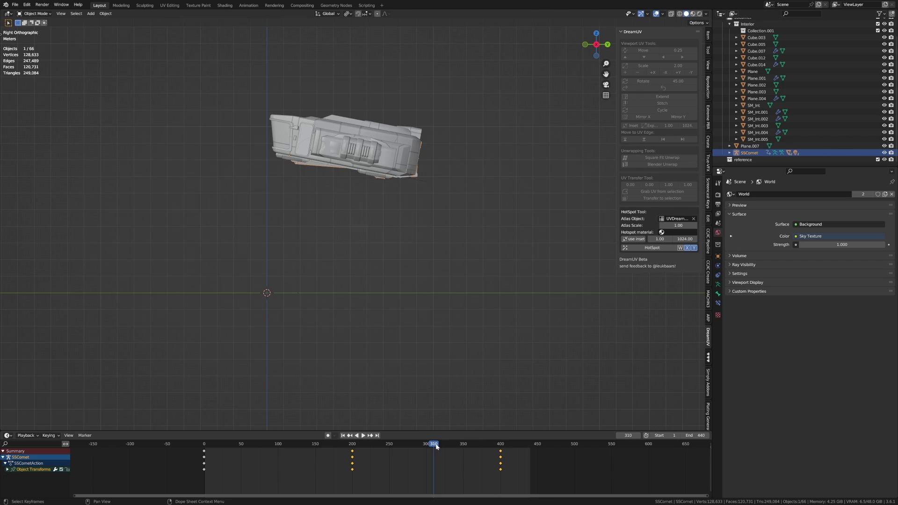
pyautogui.moveTo(436, 447); pyautogui.dragTo(455, 456)
pyautogui.press('space')
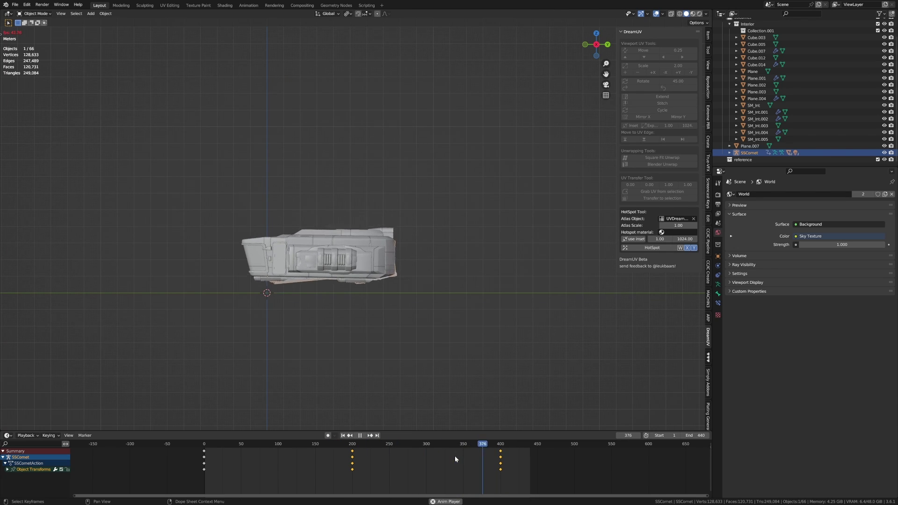
pyautogui.press('space')
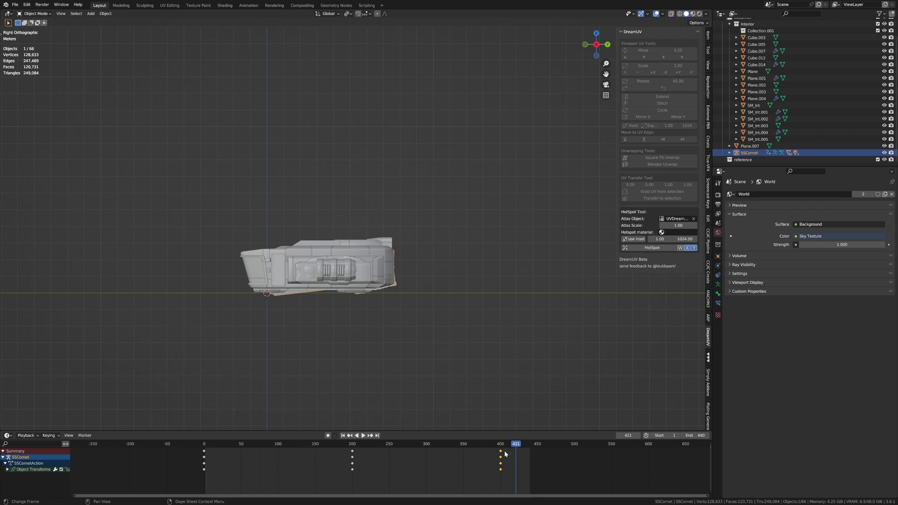
# - Duplicate the ship's landing keyframes from frame 400 to frame 360
pyautogui.scroll(4, 505, 454)
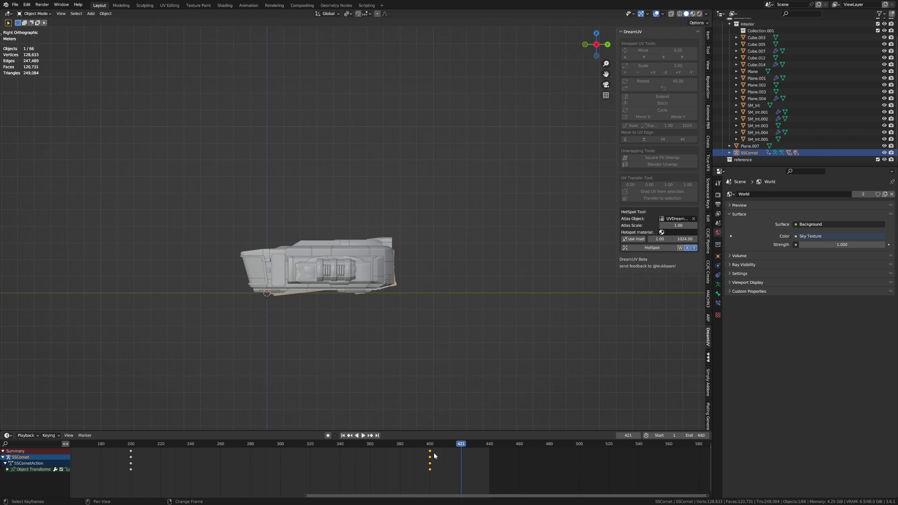
pyautogui.hotkey('shift', 'd')
pyautogui.click(373, 454)
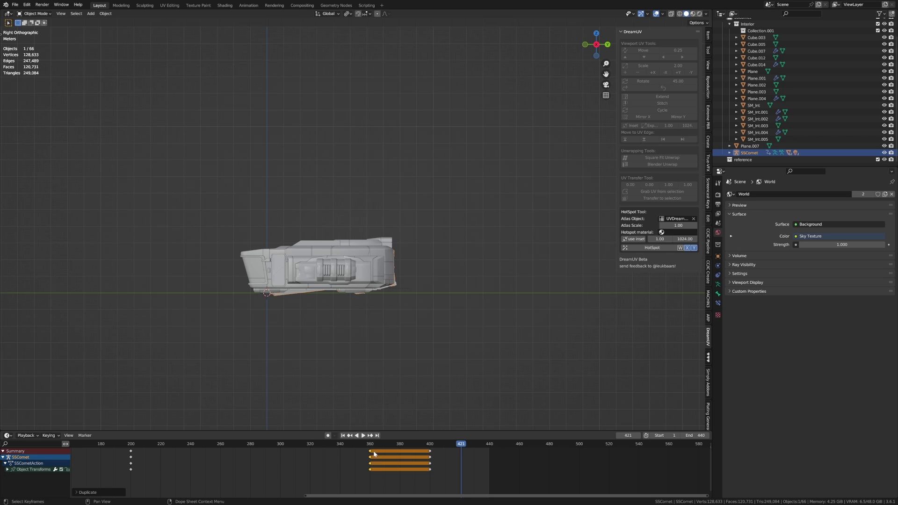
# - At frame 360, raise the ship about 1.86 m along Z and insert a keyframe for the hovering pose
pyautogui.moveTo(364, 445)
pyautogui.mouseDown()
pyautogui.moveTo(263, 445)
pyautogui.moveTo(370, 457)
pyautogui.mouseUp()
pyautogui.press('g')
pyautogui.press('z')
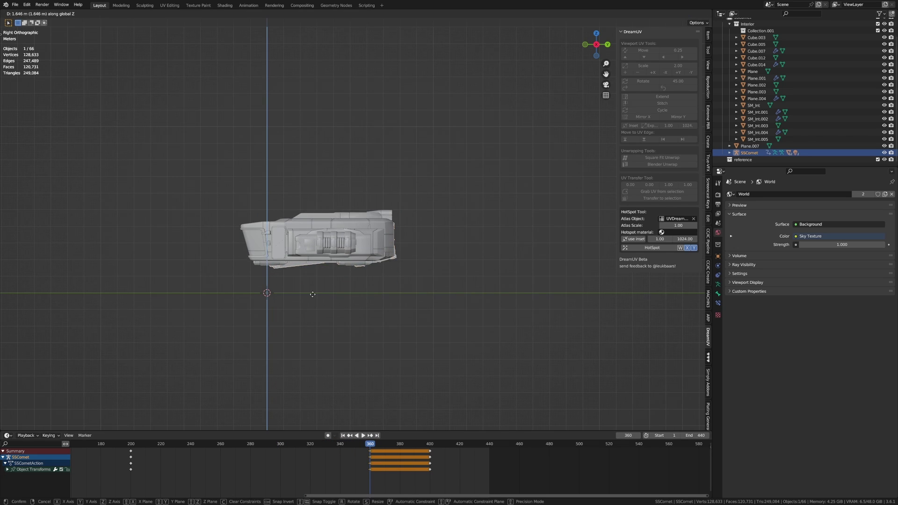
pyautogui.click(334, 315)
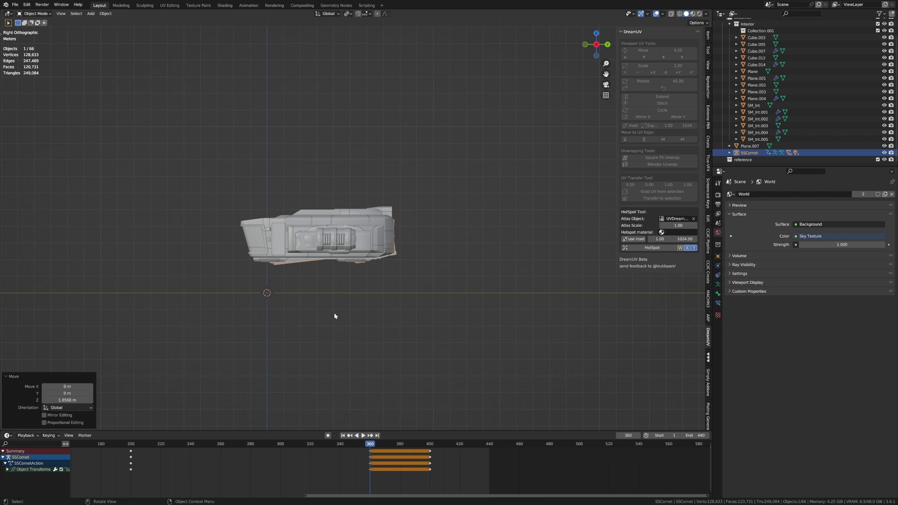
pyautogui.press('i')
pyautogui.click(357, 330)
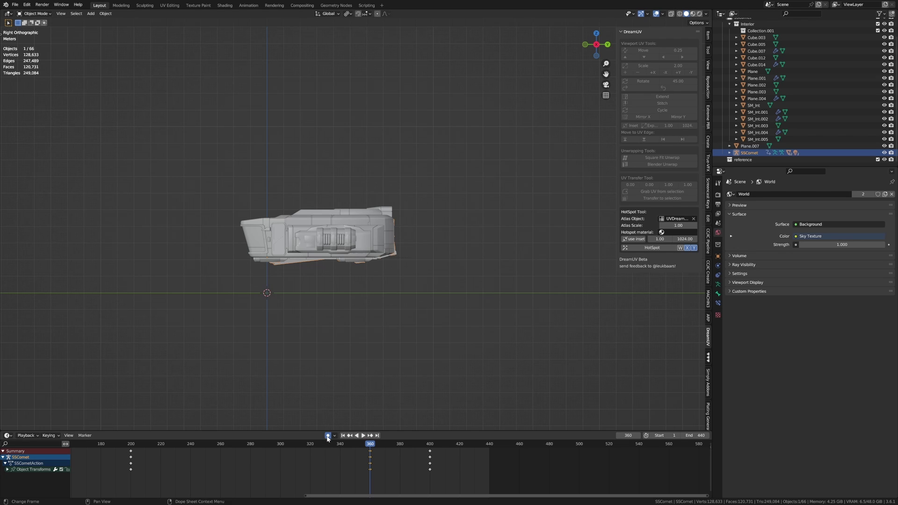
# - Play the whole animation from frame 0, examining the ship's approach, hover and landing
pyautogui.scroll(-13, 299, 462)
pyautogui.moveTo(299, 462); pyautogui.dragTo(412, 462, button='middle')
pyautogui.press('Down')
pyautogui.press('Down')
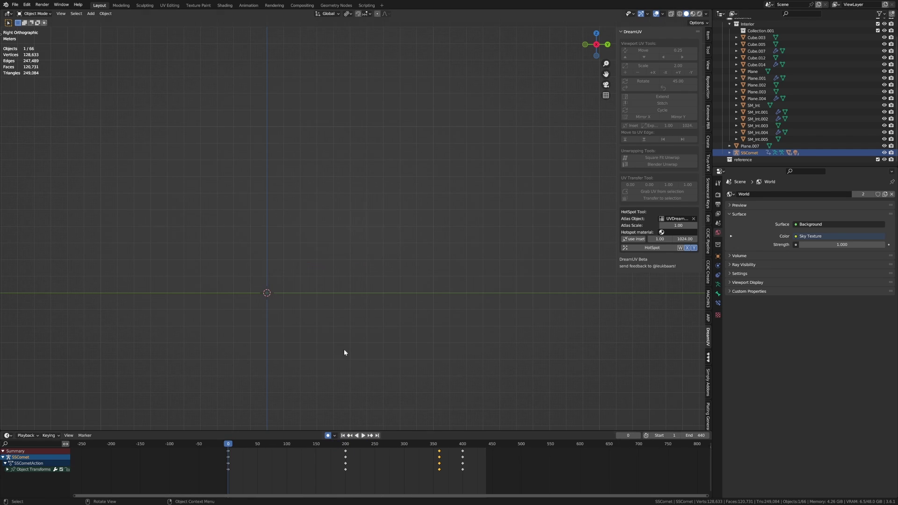
pyautogui.scroll(-11, 343, 348)
pyautogui.keyDown('shift'); pyautogui.moveTo(424, 331); pyautogui.dragTo(299, 313, button='middle'); pyautogui.keyUp('shift')
pyautogui.press('space')
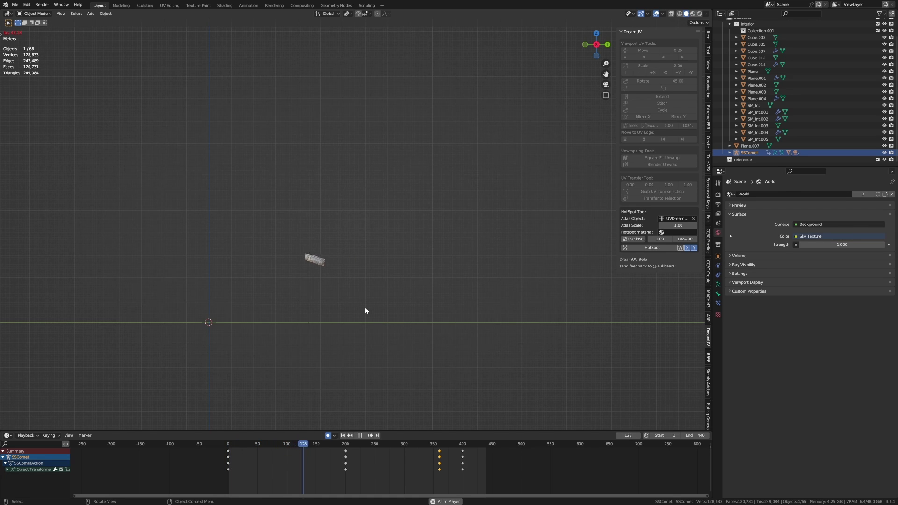
pyautogui.keyDown('shift'); pyautogui.moveTo(259, 301); pyautogui.dragTo(357, 286, button='middle'); pyautogui.keyUp('shift')
pyautogui.scroll(4, 357, 286)
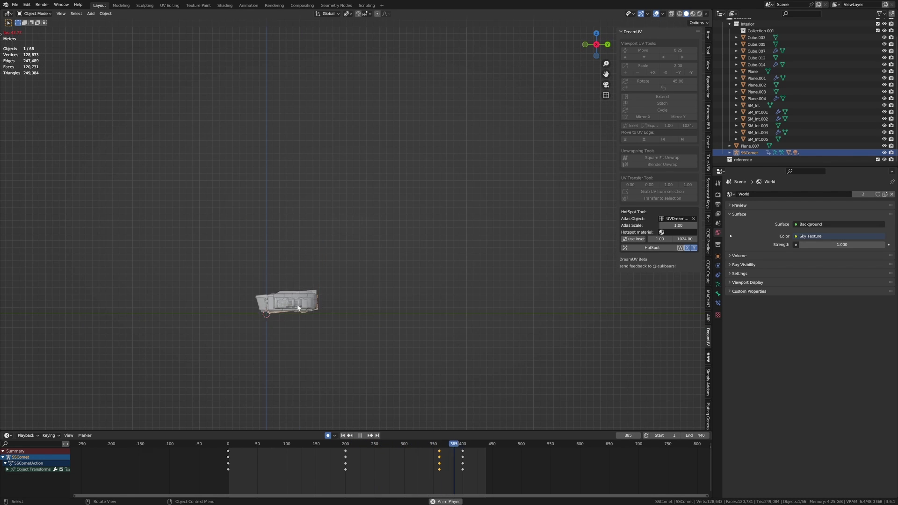
pyautogui.press('space')
# - Scale all of the ship's keyframes by 1.5 in time around frame 300
pyautogui.moveTo(449, 454); pyautogui.dragTo(418, 456, button='middle')
pyautogui.scroll(2, 418, 456)
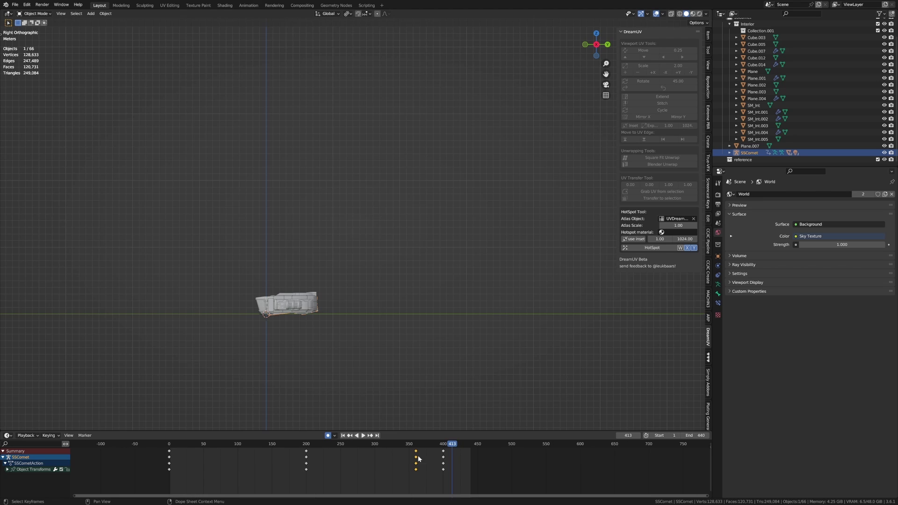
pyautogui.moveTo(355, 444); pyautogui.dragTo(374, 447)
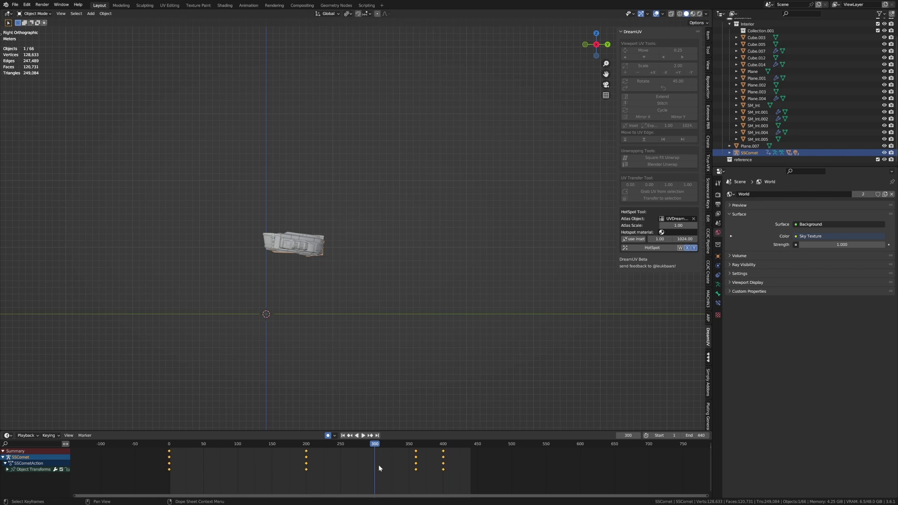
pyautogui.write('s')
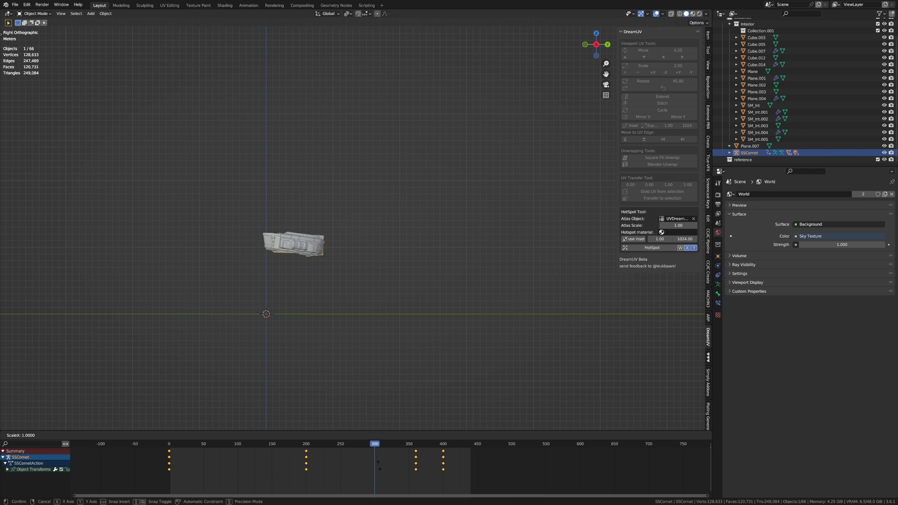
pyautogui.write('1.5')
pyautogui.press('Return')
# - Play the retimed animation from the start and extend the scene's end frame to 513
pyautogui.moveTo(371, 446); pyautogui.dragTo(171, 447)
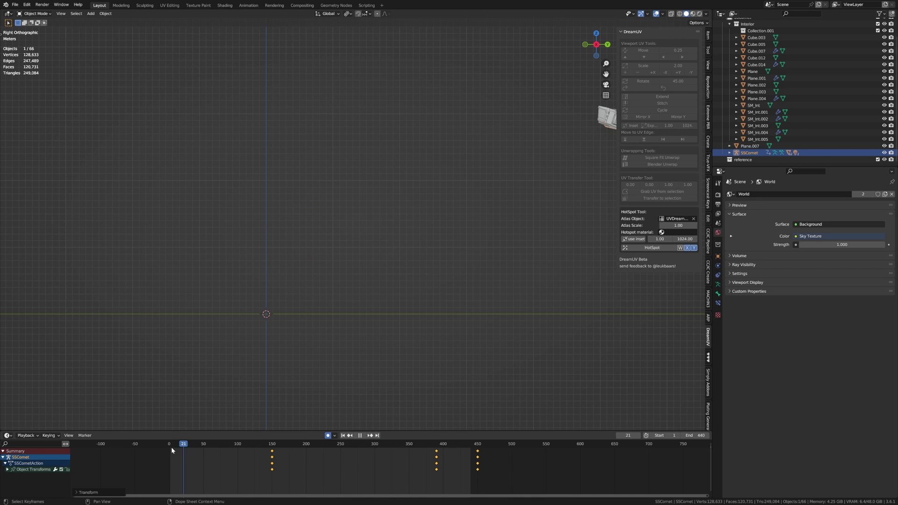
pyautogui.press('space')
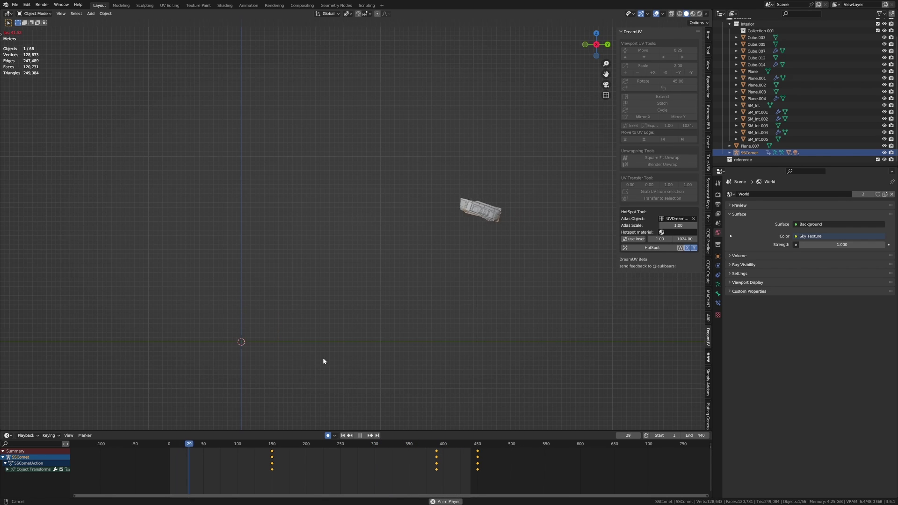
pyautogui.moveTo(694, 434); pyautogui.dragTo(728, 435)
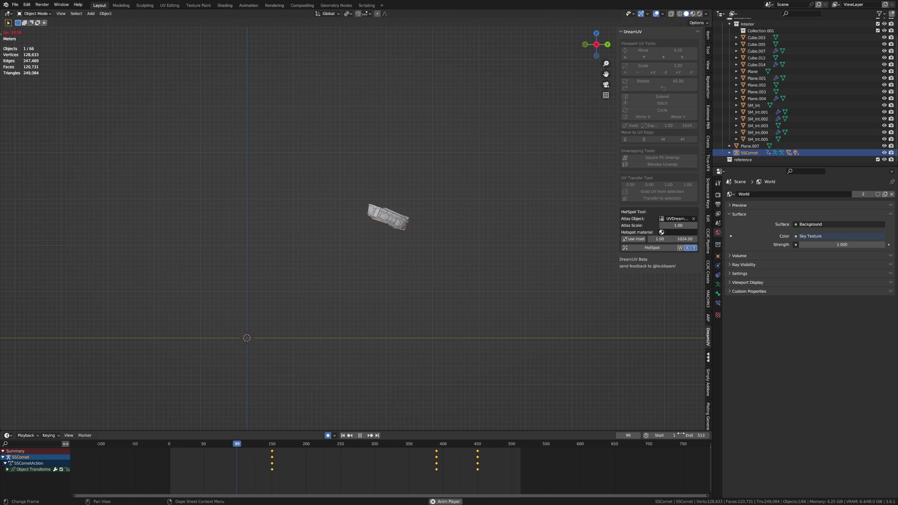
# - Play and scrub the retimed landing, examining the ship's descent from about frame 366 to touchdown
pyautogui.keyDown('shift'); pyautogui.moveTo(269, 329); pyautogui.dragTo(354, 296, button='middle'); pyautogui.keyUp('shift')
pyautogui.scroll(5, 354, 297)
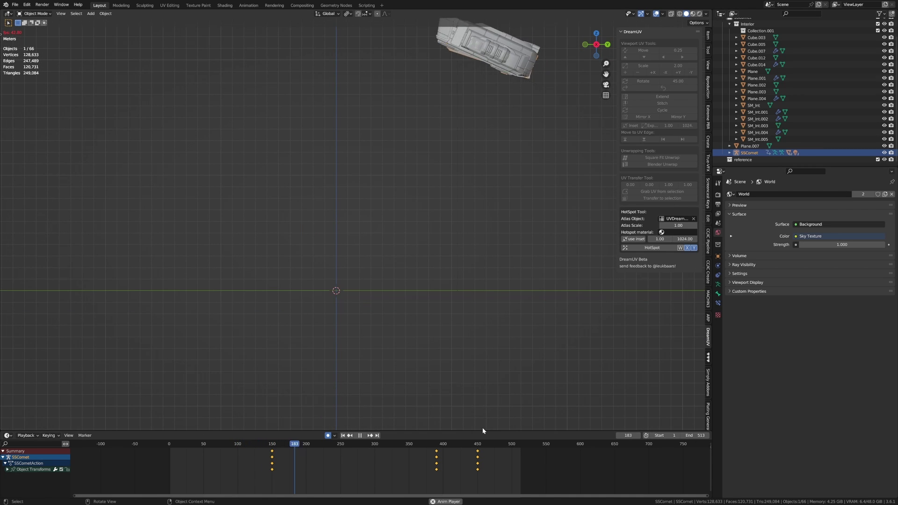
pyautogui.click(469, 444)
pyautogui.press('space')
pyautogui.click(419, 444)
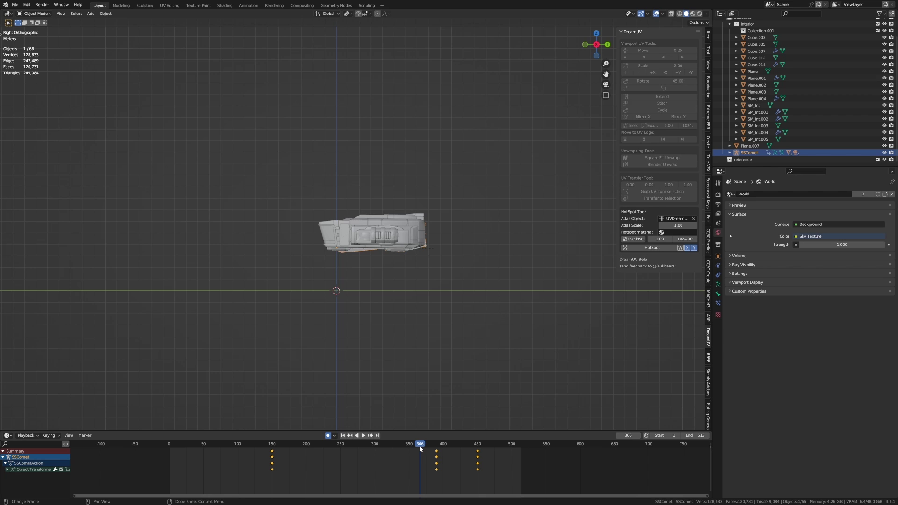
pyautogui.press('space')
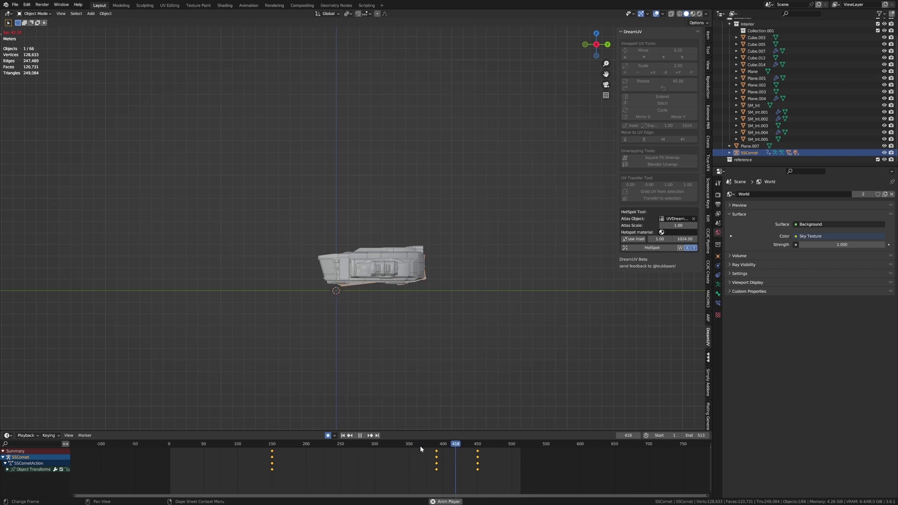
pyautogui.press('space')
# - Duplicate the ship's landing keyframes from frame 450 to about frame 490
pyautogui.scroll(4, 481, 452)
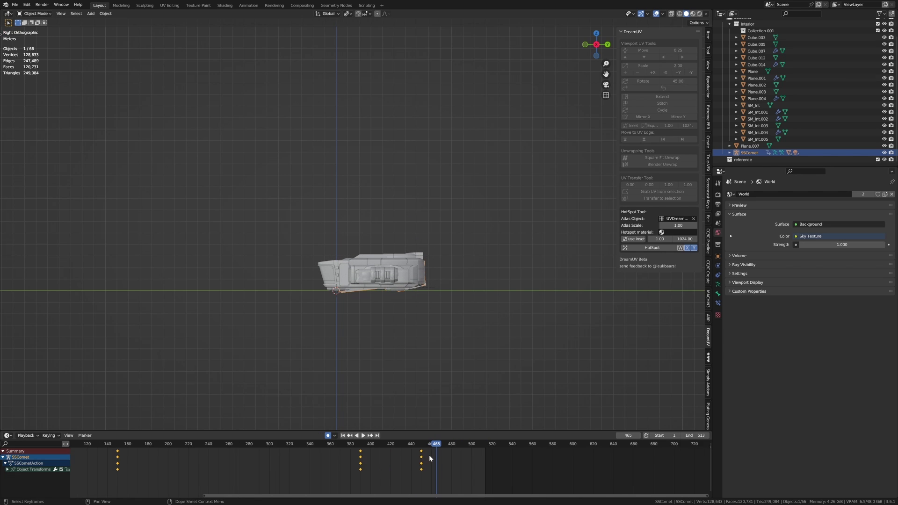
pyautogui.click(418, 452)
pyautogui.moveTo(418, 454); pyautogui.dragTo(425, 453)
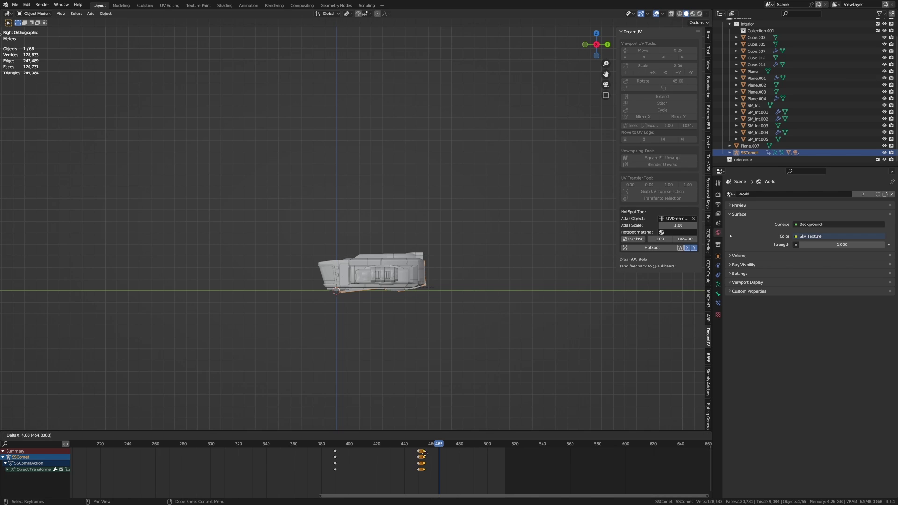
pyautogui.click(473, 459)
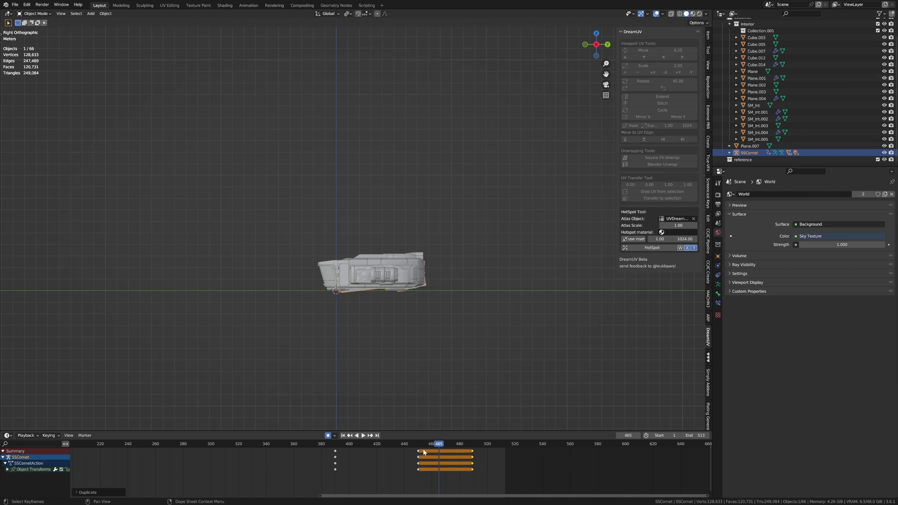
# - At frame 450, raise the ship about 0.48 m along Z and insert a Location & Rotation keyframe
pyautogui.press('g')
pyautogui.press('z')
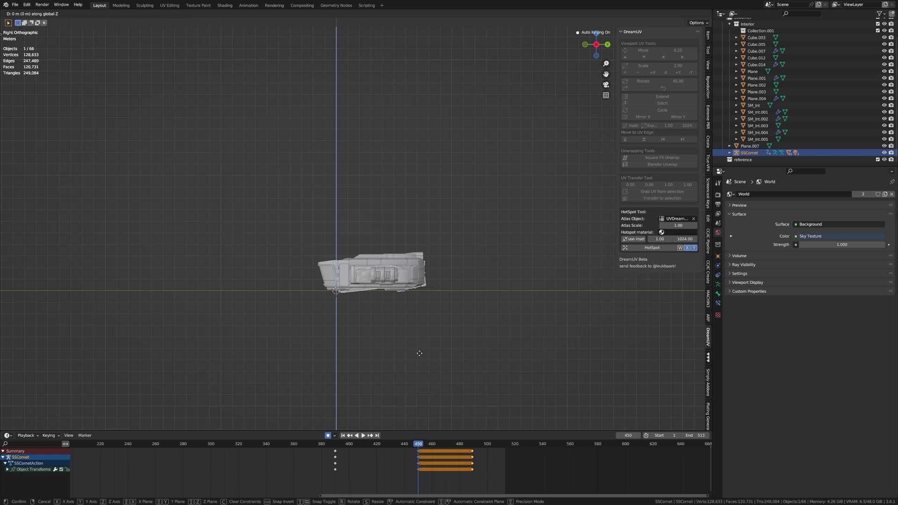
pyautogui.click(419, 310)
pyautogui.press('i')
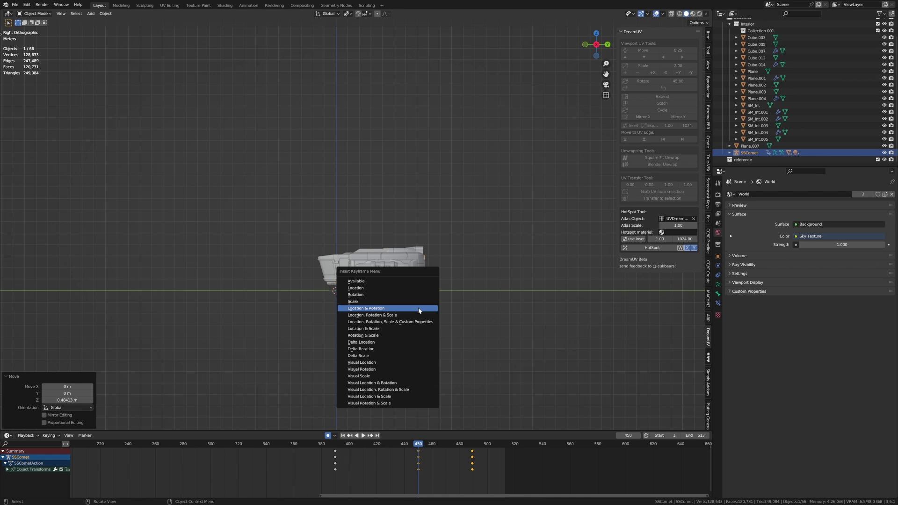
pyautogui.click(418, 310)
# - Play back the adjusted touchdown and move the ship's final landing keyframes to frame 510
pyautogui.hotkey('ctrl', 'shift', 'space')
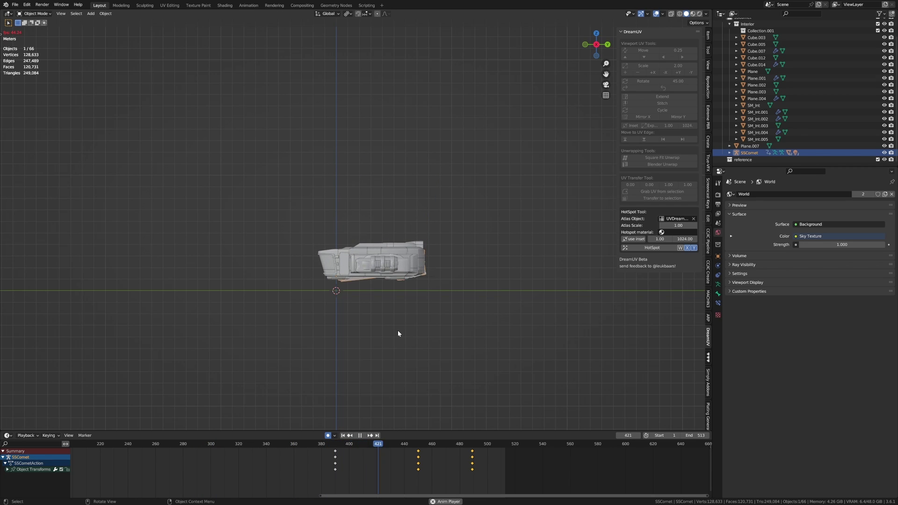
pyautogui.press('space')
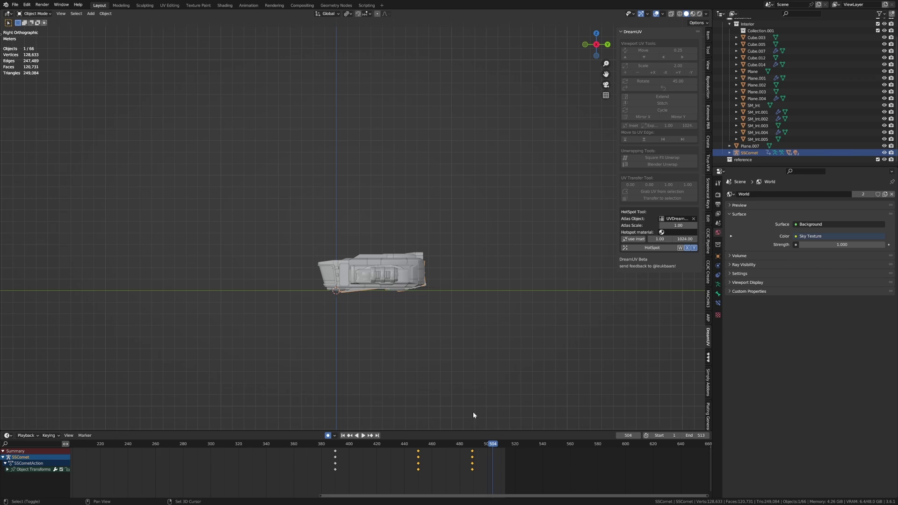
pyautogui.moveTo(472, 453); pyautogui.dragTo(412, 453, button='middle')
pyautogui.moveTo(412, 452); pyautogui.dragTo(446, 452)
# - Return near the start of the animation and extend the scene's end frame to 546
pyautogui.moveTo(357, 444); pyautogui.dragTo(267, 439)
pyautogui.press('space')
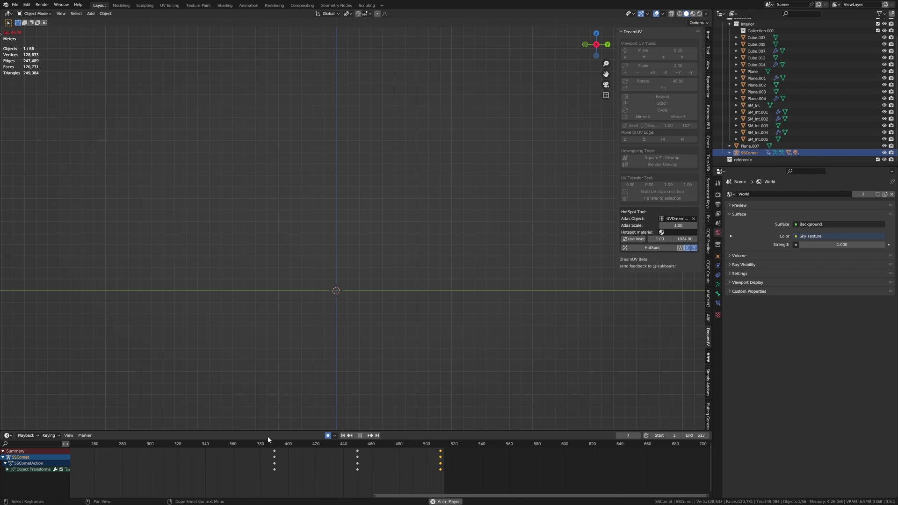
pyautogui.press('space')
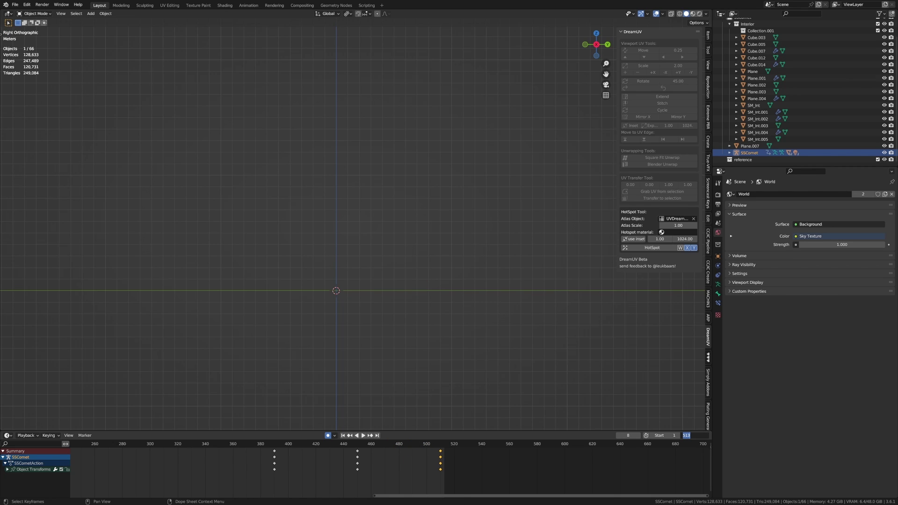
pyautogui.moveTo(695, 435); pyautogui.dragTo(713, 435)
pyautogui.moveTo(713, 436); pyautogui.dragTo(710, 435)
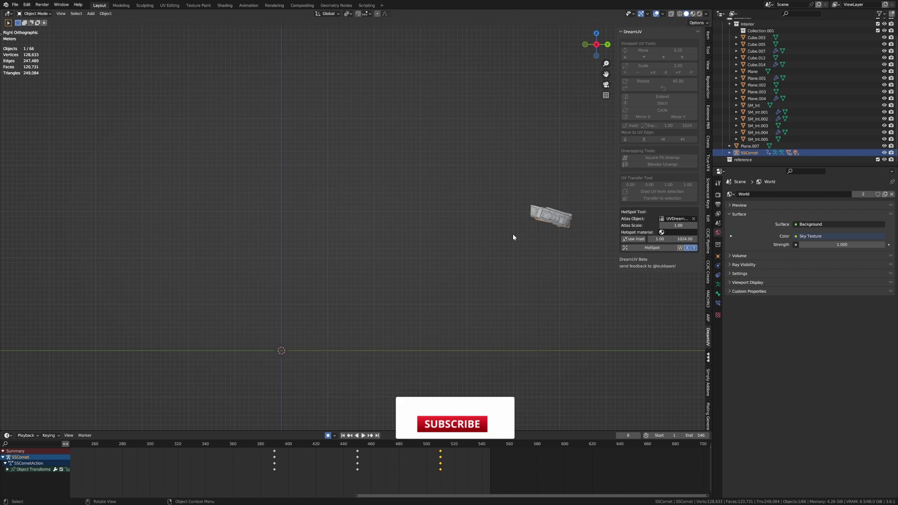
# - Calculate a motion path for SSComet with display type In Range over the Scene Frame Range
pyautogui.scroll(-3, 165, 467)
pyautogui.moveTo(204, 470); pyautogui.dragTo(345, 467, button='middle')
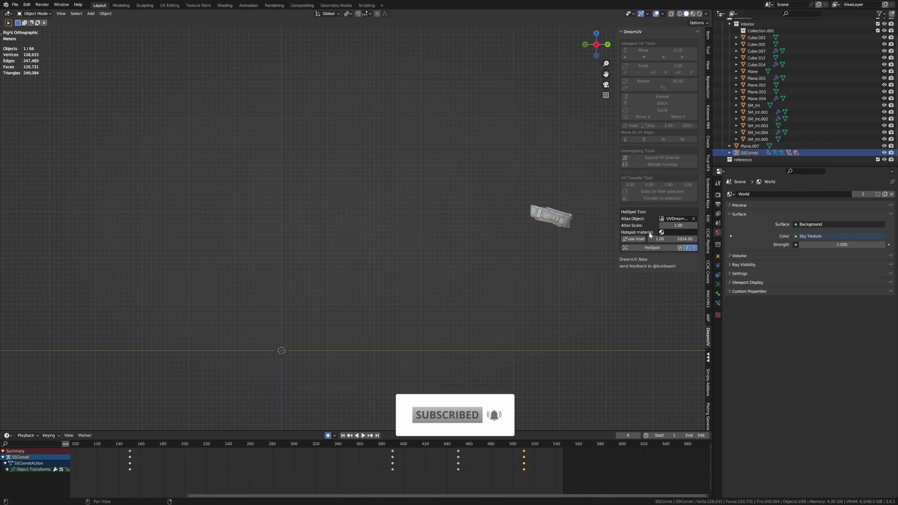
pyautogui.click(717, 256)
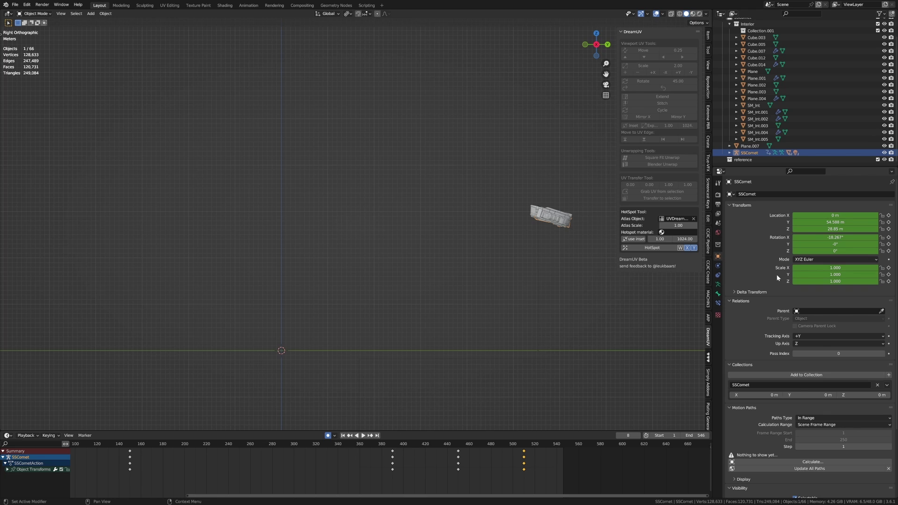
pyautogui.scroll(-5, 776, 274)
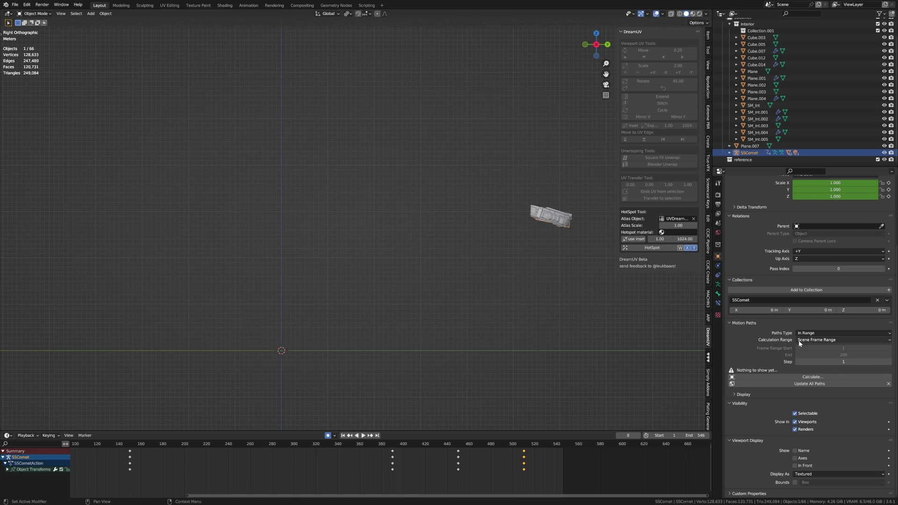
pyautogui.click(819, 377)
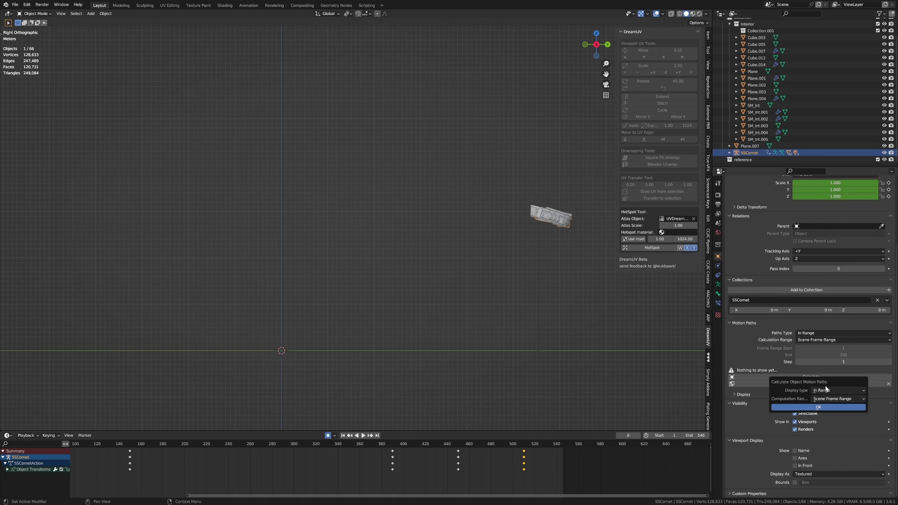
pyautogui.click(813, 407)
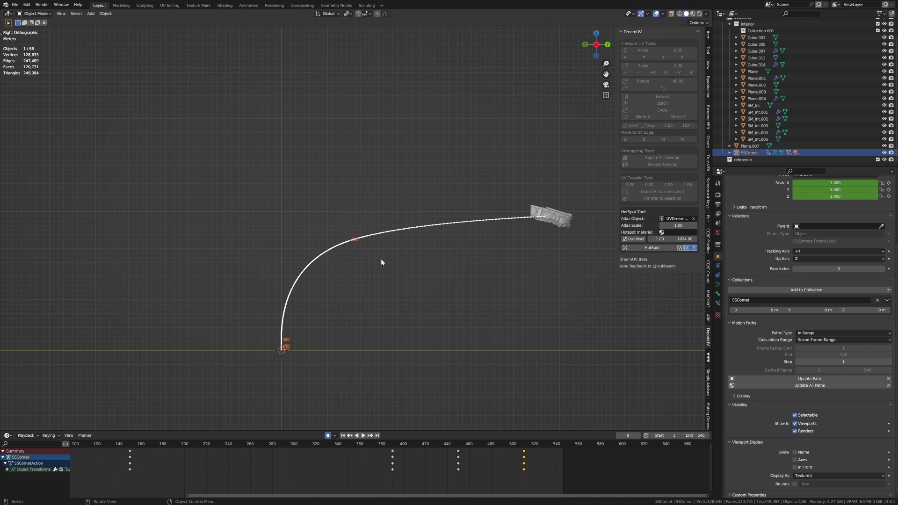
# - Examine the ship's motion path, from the curved approach down to the vertical landing keyframes
pyautogui.scroll(4, 531, 221)
pyautogui.keyDown('shift'); pyautogui.moveTo(330, 263); pyautogui.dragTo(530, 175, button='middle'); pyautogui.keyUp('shift')
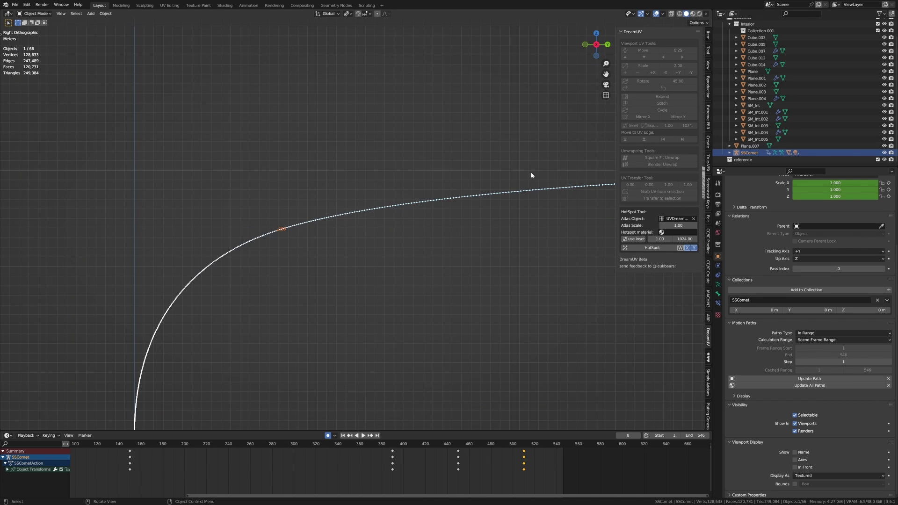
pyautogui.keyDown('shift'); pyautogui.moveTo(323, 229); pyautogui.dragTo(366, 193, button='middle'); pyautogui.keyUp('shift')
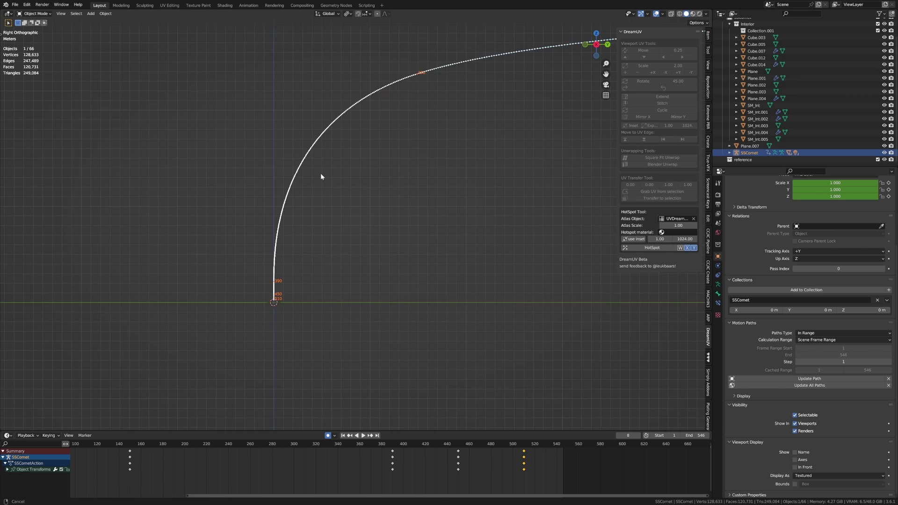
pyautogui.keyDown('shift'); pyautogui.moveTo(321, 173); pyautogui.dragTo(332, 147, button='middle'); pyautogui.keyUp('shift')
pyautogui.scroll(5, 310, 199)
pyautogui.keyDown('shift'); pyautogui.moveTo(294, 93); pyautogui.dragTo(261, 109, button='middle'); pyautogui.keyUp('shift')
pyautogui.scroll(-1, 363, 191)
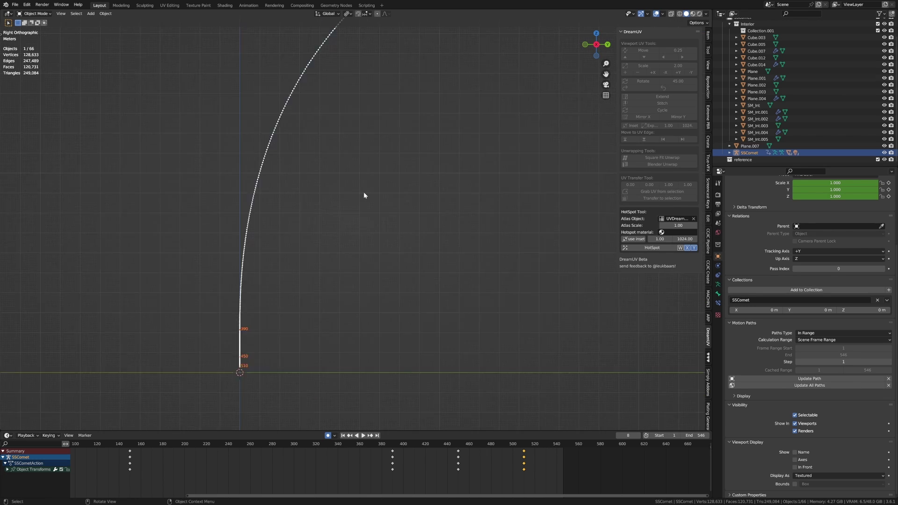
# - Set the frame step of the ship's motion path to 5
pyautogui.keyDown('ctrl'); pyautogui.moveTo(363, 195); pyautogui.dragTo(467, 279, button='middle'); pyautogui.keyUp('ctrl')
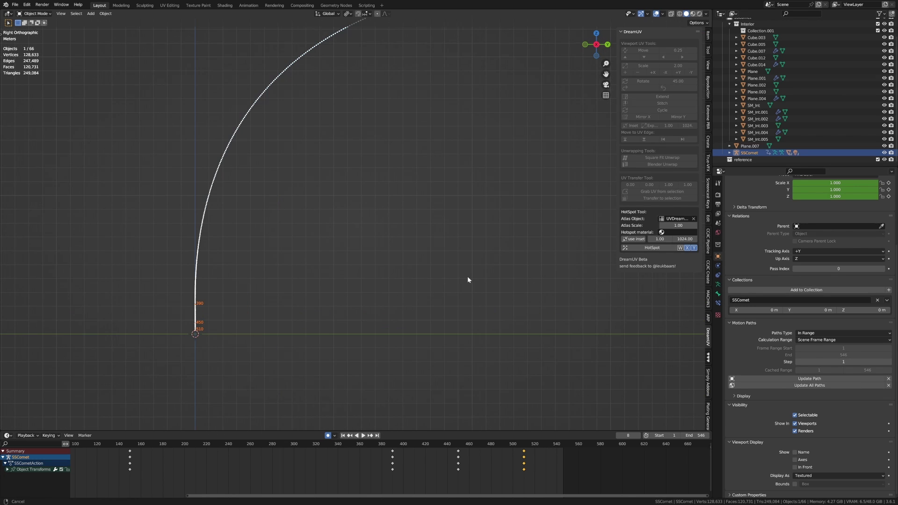
pyautogui.click(861, 362)
pyautogui.press('Return')
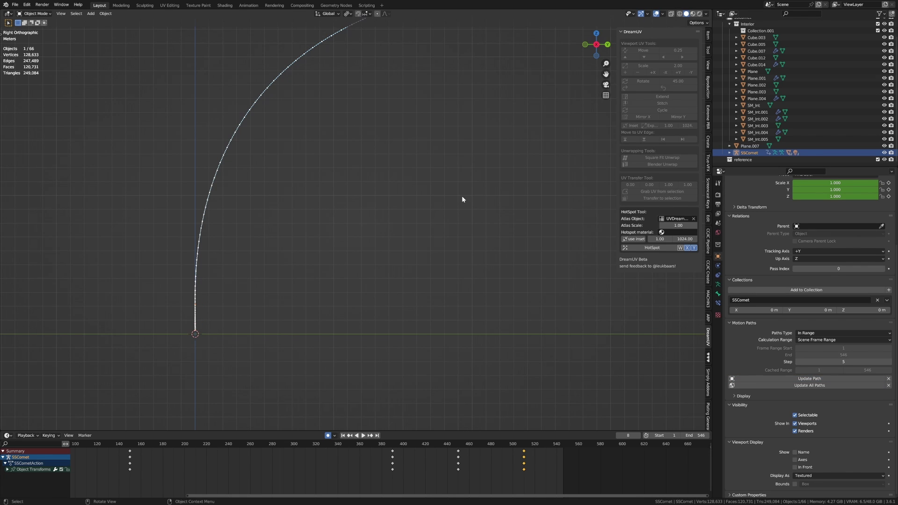
# - Examine the ship's motion path in side view, from the curved approach down to the frame spacing near touchdown
pyautogui.scroll(-6, 461, 195)
pyautogui.keyDown('shift'); pyautogui.moveTo(537, 166); pyautogui.dragTo(429, 195, button='middle'); pyautogui.keyUp('shift')
pyautogui.scroll(1, 531, 157)
pyautogui.scroll(1, 531, 160)
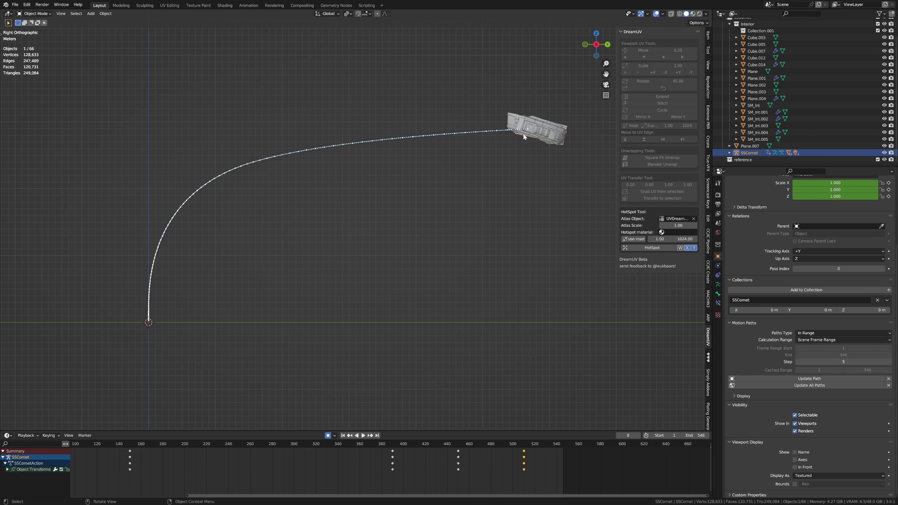
pyautogui.keyDown('shift'); pyautogui.moveTo(328, 150); pyautogui.dragTo(418, 112, button='middle'); pyautogui.keyUp('shift')
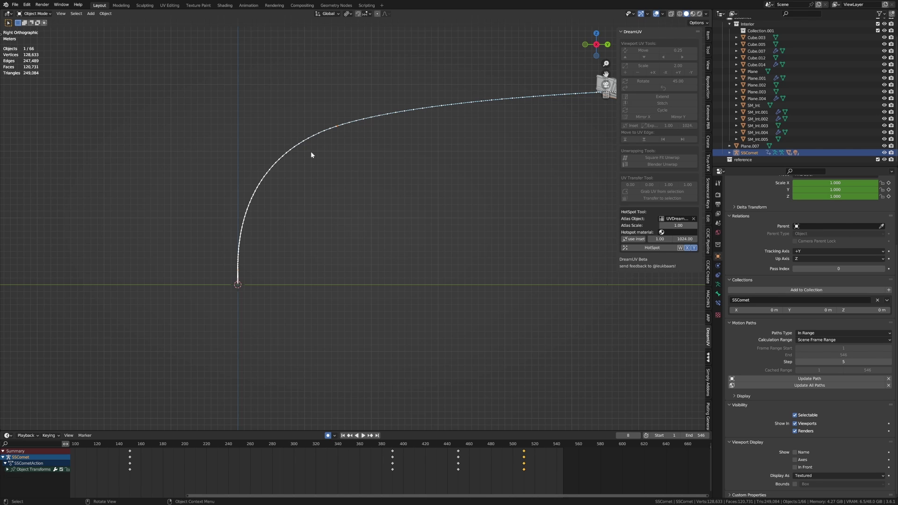
pyautogui.keyDown('shift'); pyautogui.moveTo(416, 124); pyautogui.dragTo(338, 150, button='middle'); pyautogui.keyUp('shift')
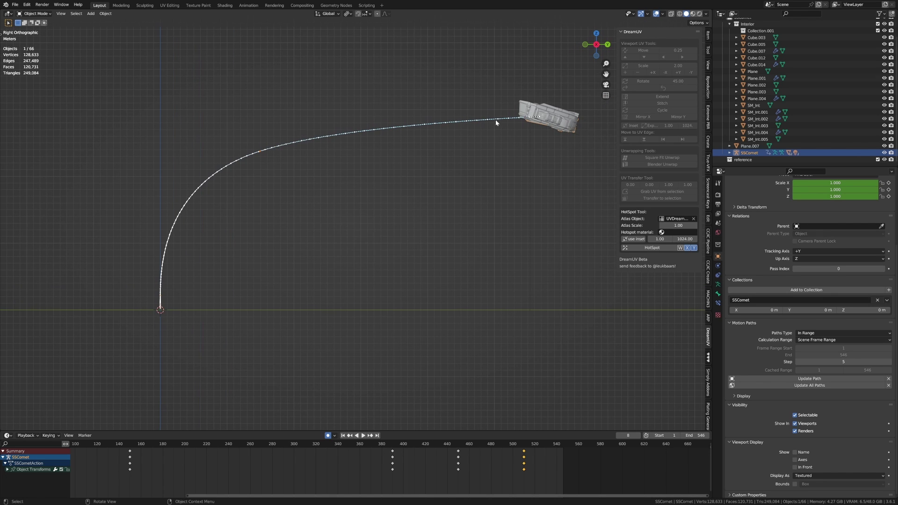
pyautogui.keyDown('shift'); pyautogui.moveTo(262, 152); pyautogui.dragTo(389, 85, button='middle'); pyautogui.keyUp('shift')
pyautogui.scroll(7, 296, 226)
pyautogui.keyDown('shift'); pyautogui.moveTo(270, 295); pyautogui.dragTo(309, 238, button='middle'); pyautogui.keyUp('shift')
pyautogui.scroll(5, 309, 238)
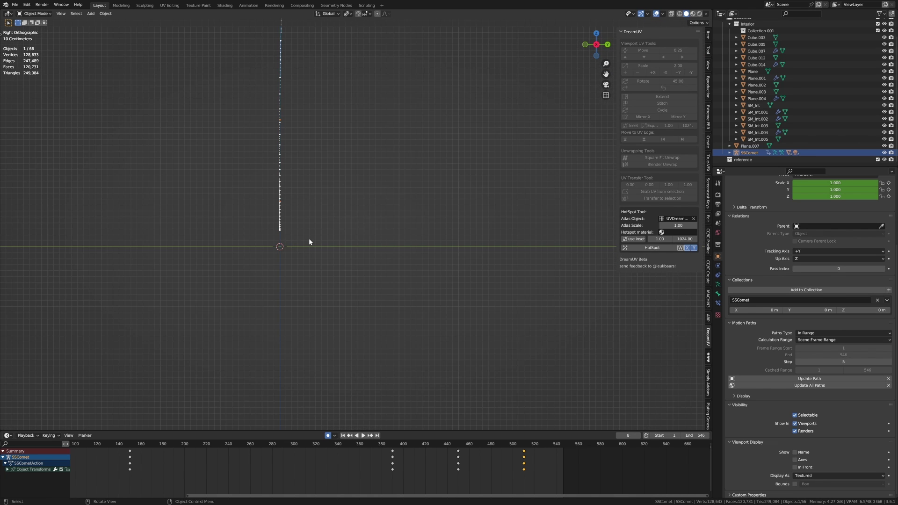
pyautogui.scroll(7, 279, 236)
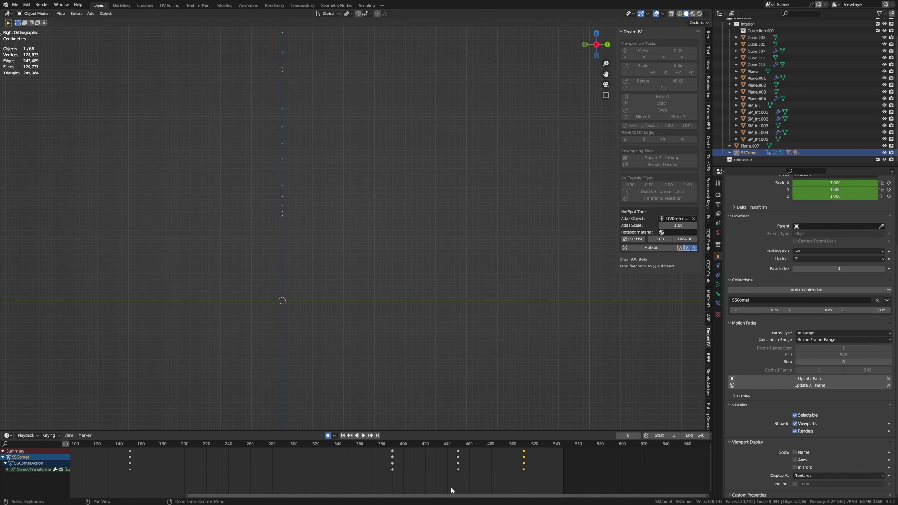
pyautogui.scroll(-17, 433, 293)
pyautogui.keyDown('shift'); pyautogui.moveTo(521, 242); pyautogui.dragTo(289, 288, button='middle'); pyautogui.keyUp('shift')
pyautogui.scroll(-5, 289, 288)
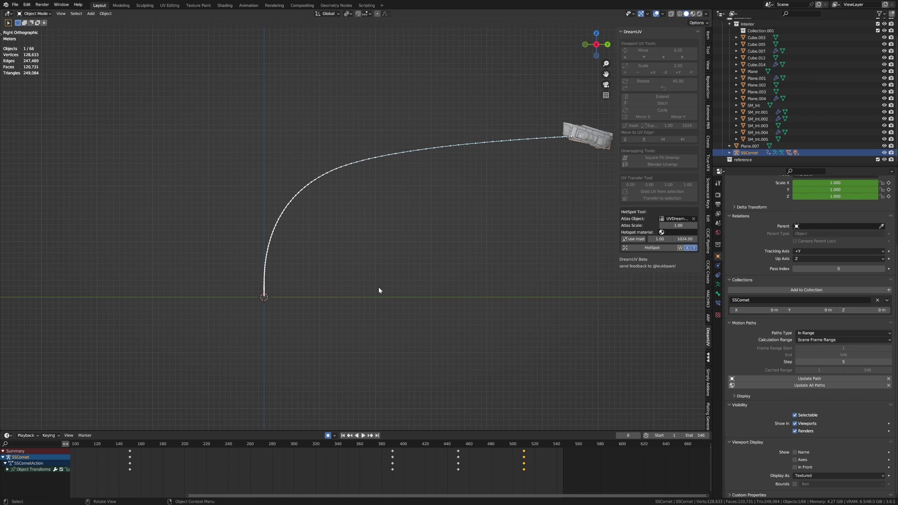
# - Play the flight from near the start and examine the ship's descent along its path from an orbited view
pyautogui.keyDown('ctrl'); pyautogui.scroll(6, 263, 448); pyautogui.keyUp('ctrl')
pyautogui.press('space')
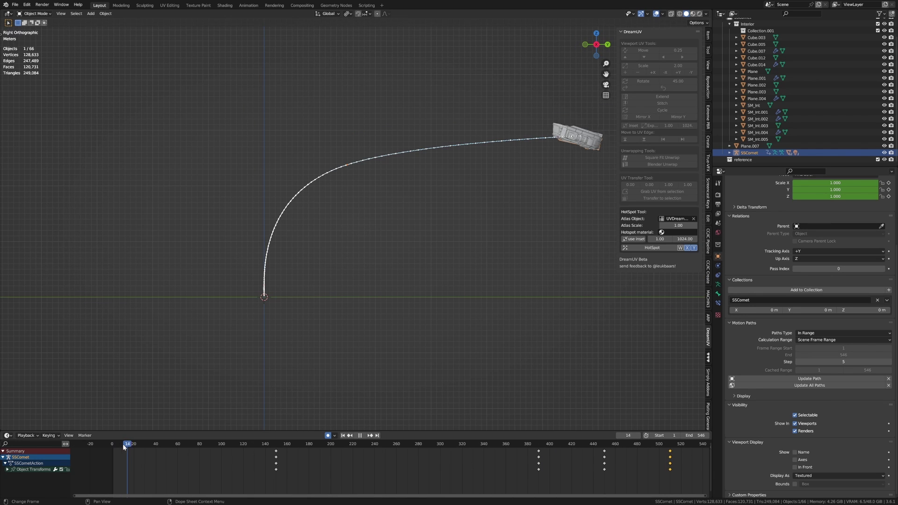
pyautogui.moveTo(323, 270); pyautogui.dragTo(400, 330, button='middle')
pyautogui.scroll(4, 404, 321)
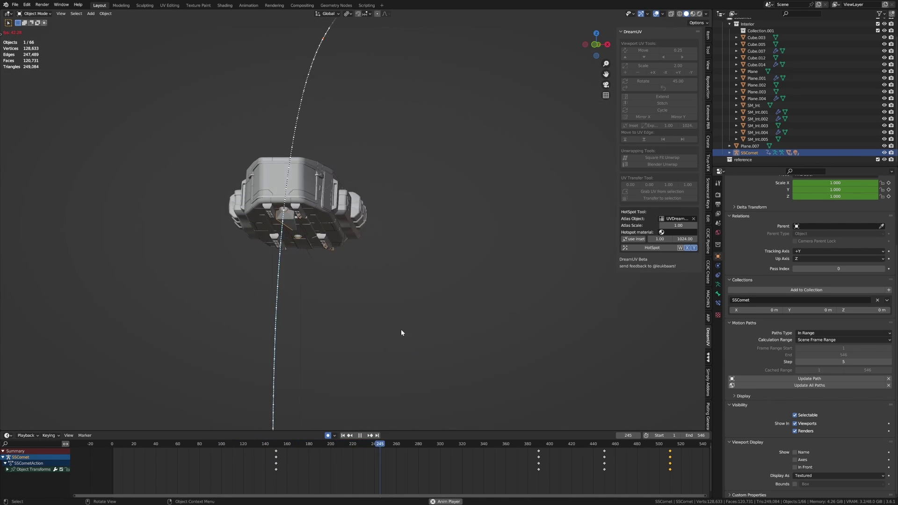
pyautogui.press('space')
pyautogui.press('KP_5')
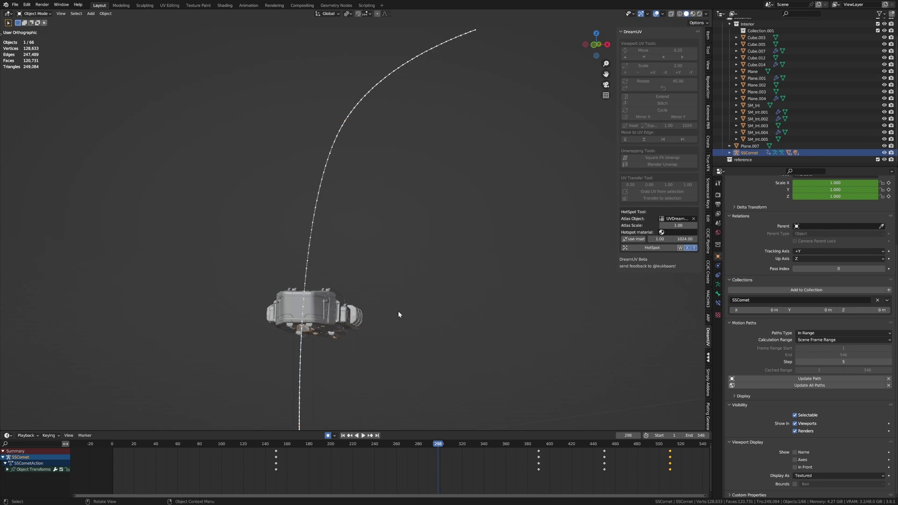
pyautogui.scroll(-3, 418, 324)
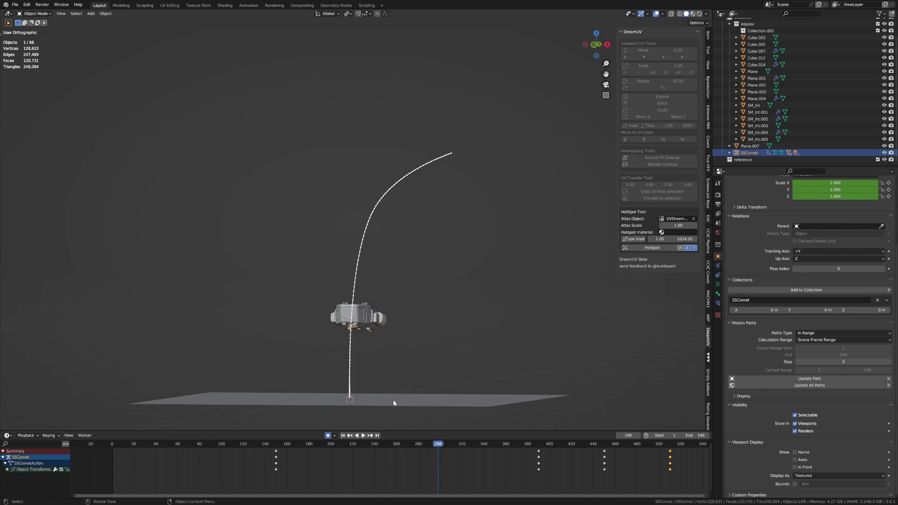
# - Return to frame 0 and, in front view, shift the ship toward negative X and tilt it sideways
pyautogui.press('space')
pyautogui.click(150, 444)
pyautogui.click(112, 446)
pyautogui.press('space')
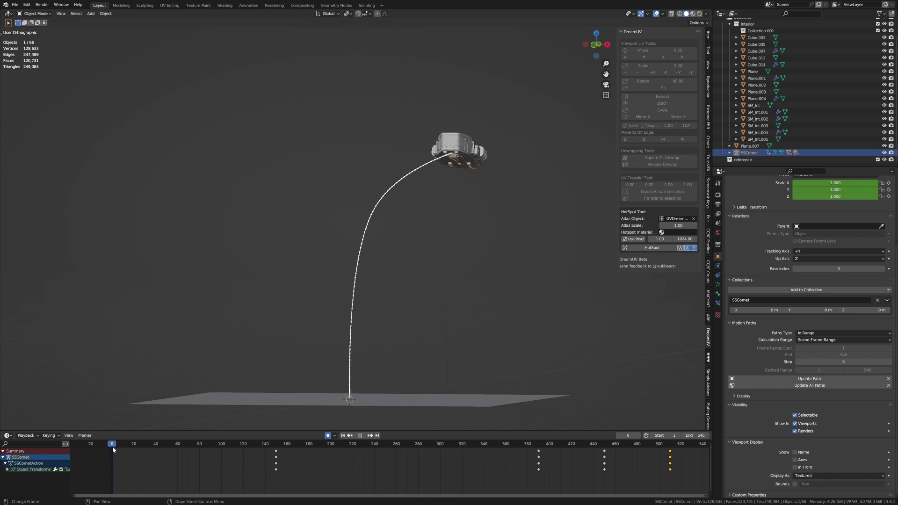
pyautogui.press('KP_1')
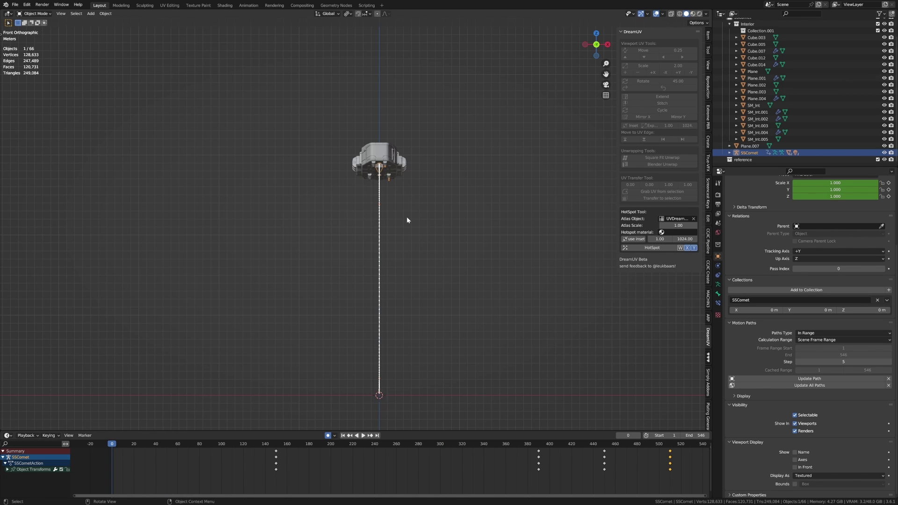
pyautogui.keyDown('shift'); pyautogui.moveTo(406, 217); pyautogui.dragTo(433, 207, button='middle'); pyautogui.keyUp('shift')
pyautogui.press('r')
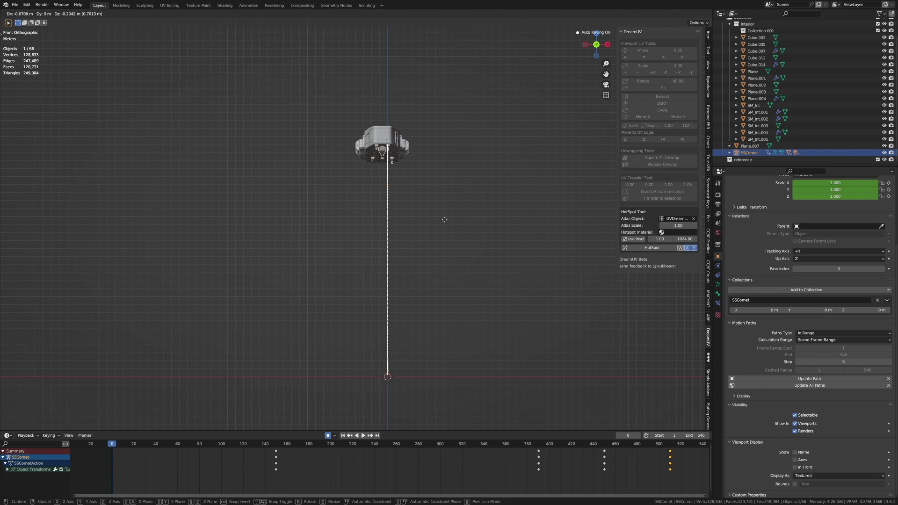
pyautogui.click(442, 246)
# - At frame 78, move the ship across toward positive X and bank it about -8°
pyautogui.moveTo(176, 443); pyautogui.dragTo(198, 443)
pyautogui.press('g')
pyautogui.click(437, 303)
pyautogui.press('r')
pyautogui.click(453, 282)
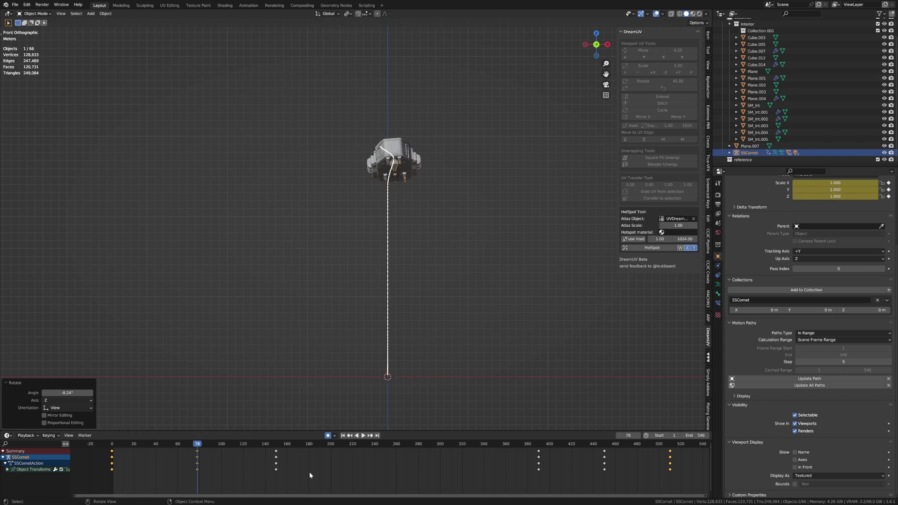
# - Near frame 190, shift the ship toward negative X and tilt it to continue the side-to-side sway
pyautogui.moveTo(258, 442); pyautogui.dragTo(391, 444)
pyautogui.press('r')
pyautogui.click(299, 430)
pyautogui.press('g')
pyautogui.click(498, 310)
pyautogui.press('r')
pyautogui.click(456, 343)
# - At frame 255, move the ship about 0.55 m along X and bank it about -17°
pyautogui.press('g')
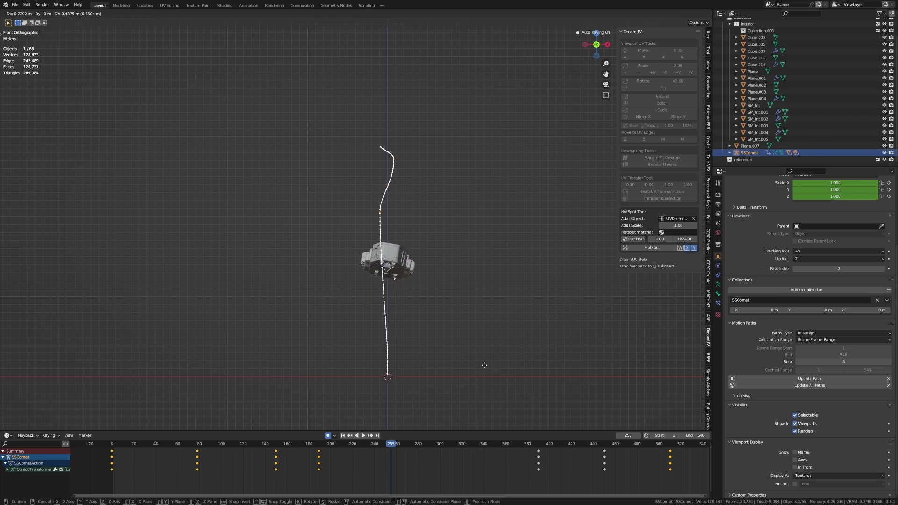
pyautogui.click(486, 365)
pyautogui.press('r')
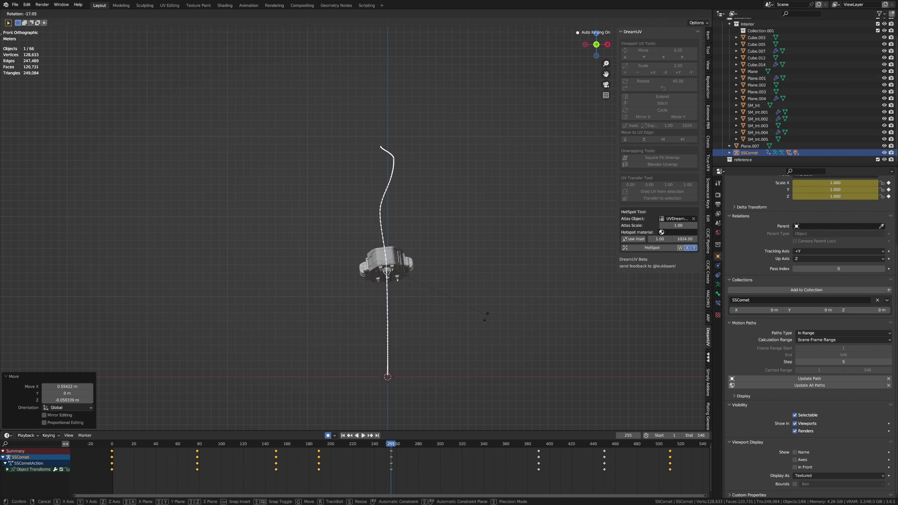
pyautogui.click(486, 316)
# - At frame 315, nudge the ship slightly toward positive X and rotate it about -4°
pyautogui.moveTo(424, 442); pyautogui.dragTo(456, 447)
pyautogui.press('g')
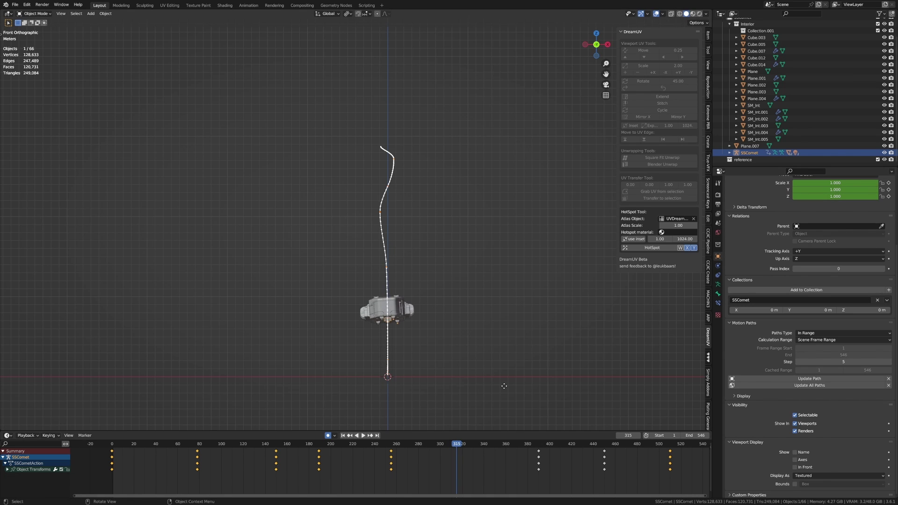
pyautogui.click(507, 385)
pyautogui.press('r')
pyautogui.click(512, 374)
# - At frame 374, rotate the ship about 3° and move it about -0.1 m along X
pyautogui.moveTo(495, 466); pyautogui.dragTo(288, 469, button='middle')
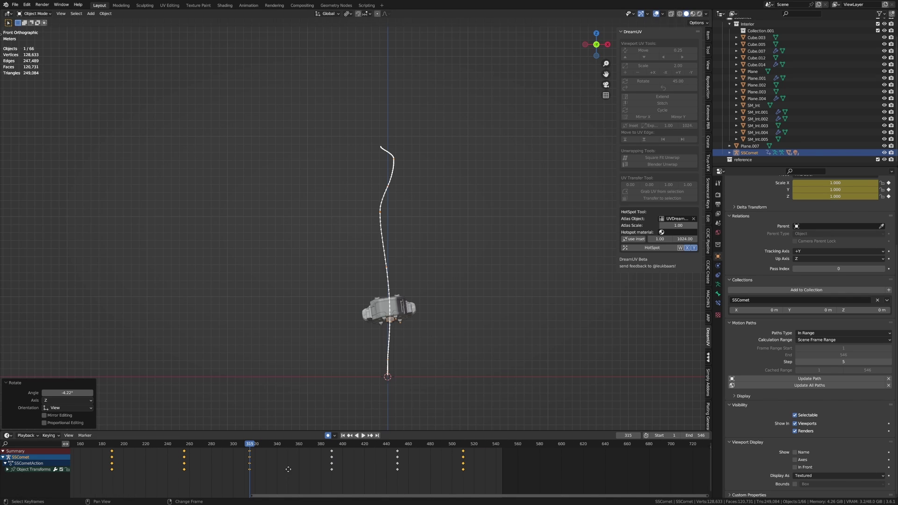
pyautogui.moveTo(288, 442); pyautogui.dragTo(314, 444)
pyautogui.press('r')
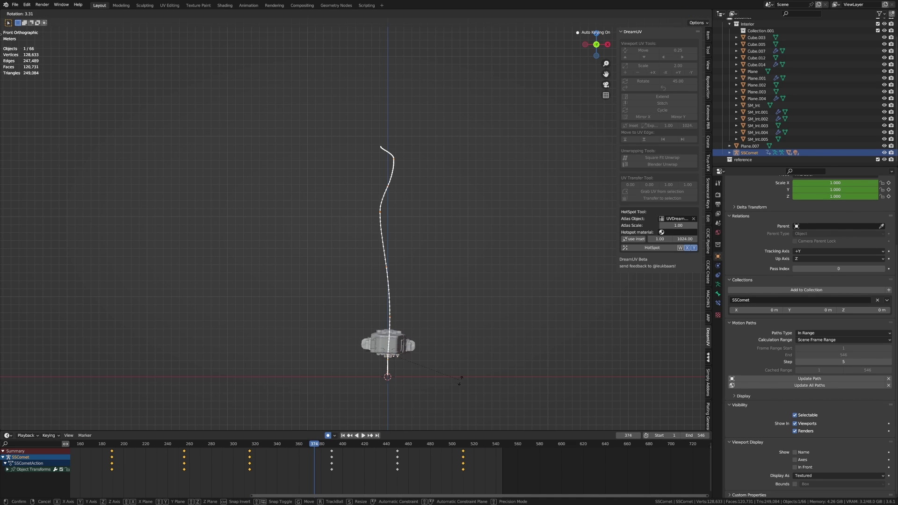
pyautogui.click(460, 383)
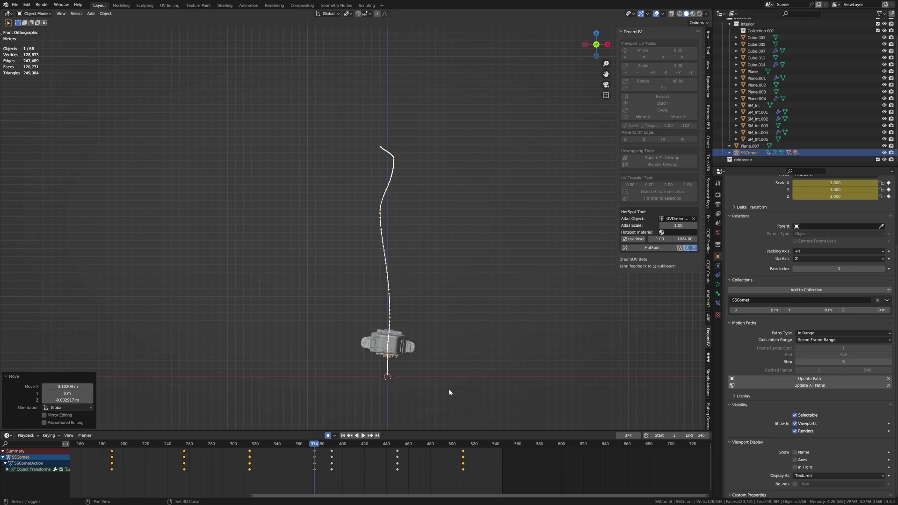
# - Play on to frame 406 and rotate the ship about -3° there
pyautogui.press('space')
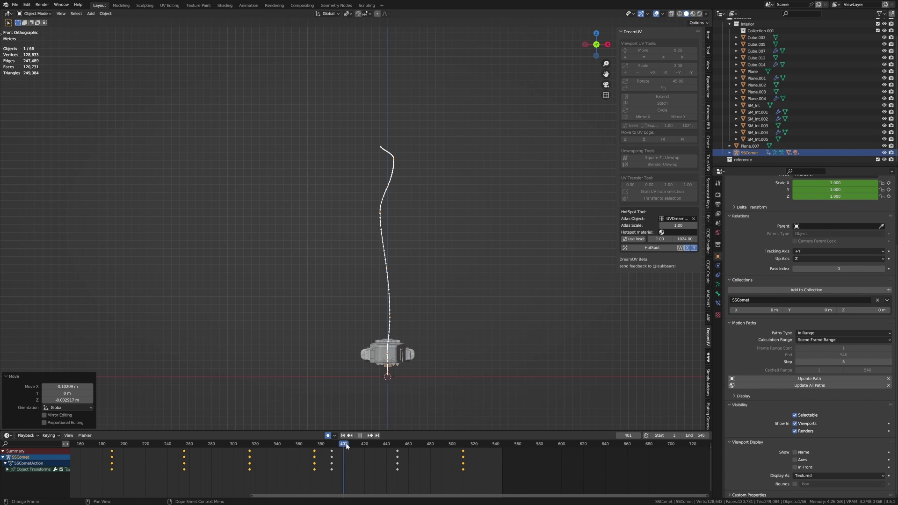
pyautogui.press('space')
pyautogui.press('r')
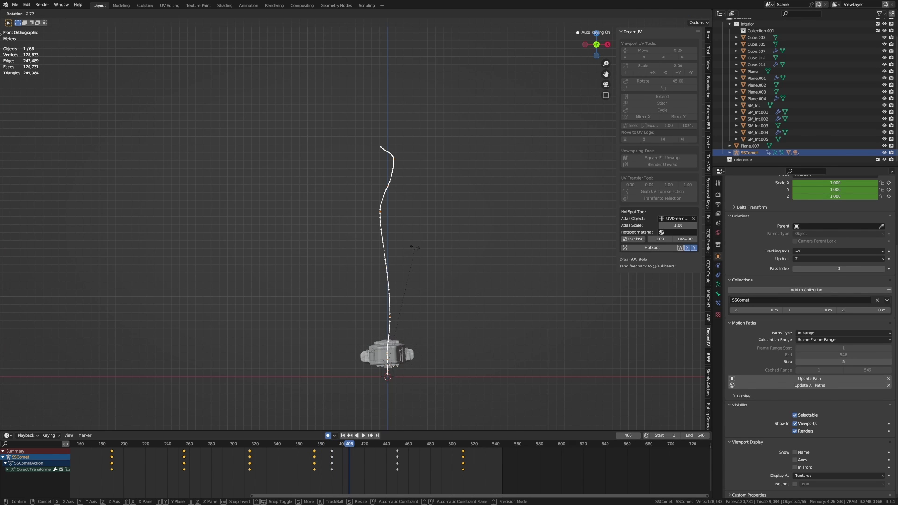
pyautogui.click(414, 247)
# - At the keyframe on frame 450, adjust the ship's position slightly and rotate it about -4°
pyautogui.moveTo(357, 447); pyautogui.dragTo(390, 449)
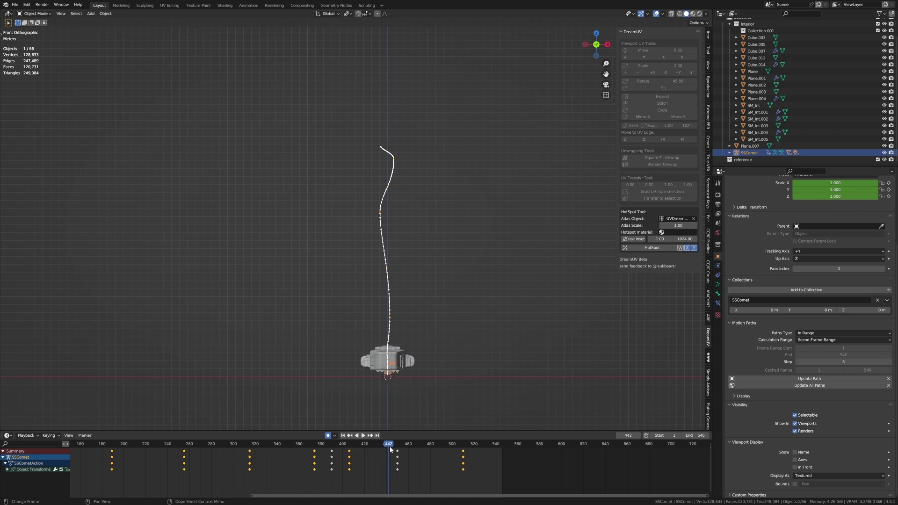
pyautogui.press('Up')
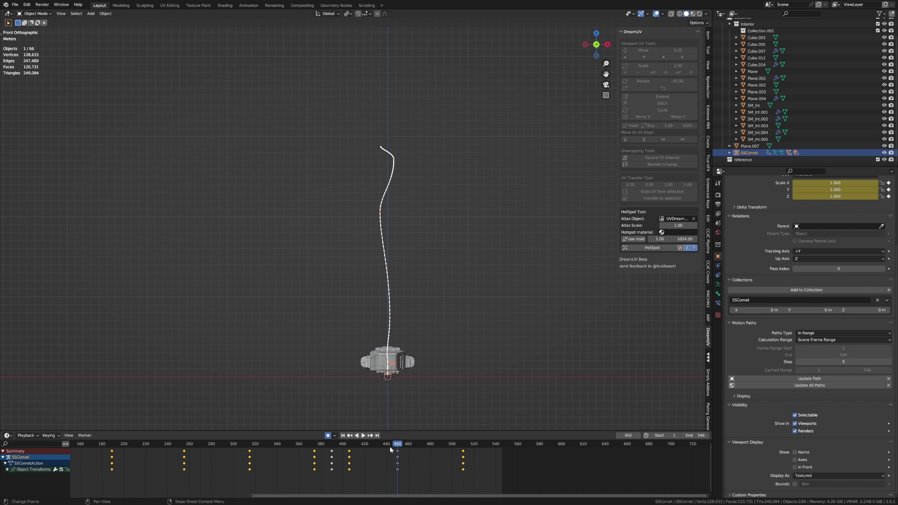
pyautogui.press('g')
pyautogui.click(422, 381)
pyautogui.press('r')
pyautogui.click(425, 373)
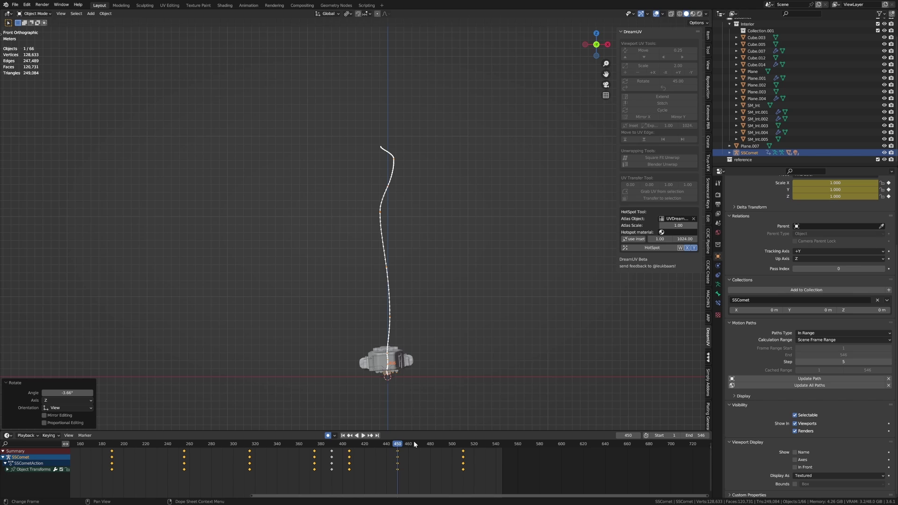
# - Play through the end of the landing, stop at frame 503 and examine the ship and its swaying path in perspective
pyautogui.press('space')
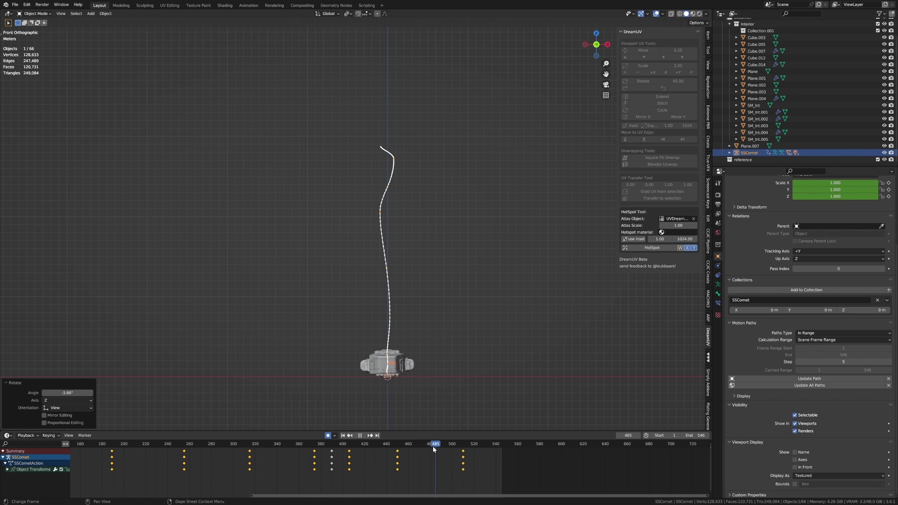
pyautogui.moveTo(475, 457); pyautogui.dragTo(455, 463)
pyautogui.scroll(1, 373, 358)
pyautogui.moveTo(388, 355); pyautogui.dragTo(349, 251, button='middle')
pyautogui.scroll(2, 372, 357)
pyautogui.scroll(-2, 357, 345)
pyautogui.press('KP_5')
pyautogui.scroll(3, 363, 328)
pyautogui.scroll(-2, 362, 328)
pyautogui.moveTo(363, 327); pyautogui.dragTo(351, 312, button='middle')
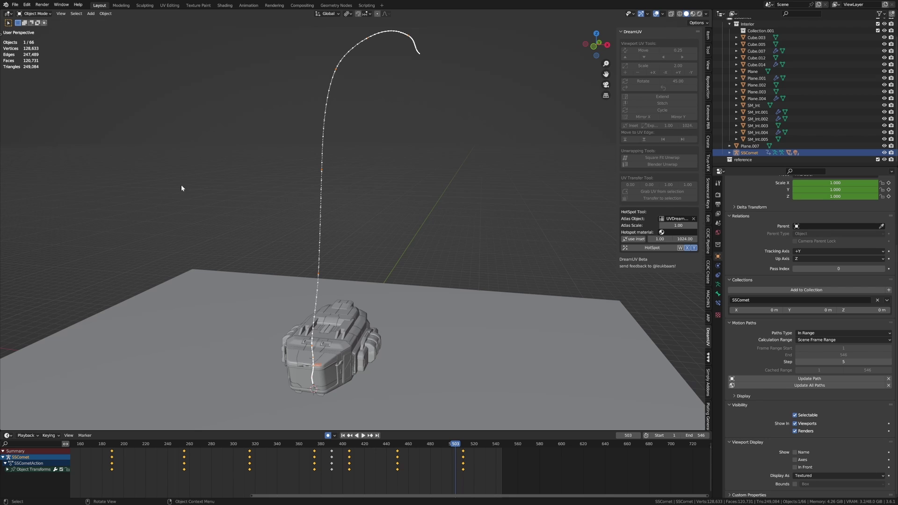
# - Add a camera and align it to a low, close view of the landed ship
pyautogui.hotkey('shift', 'a')
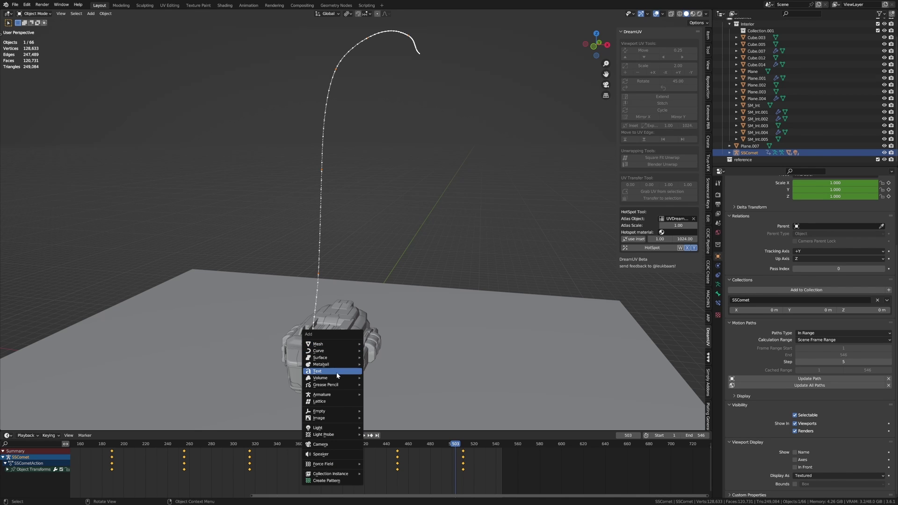
pyautogui.click(336, 444)
pyautogui.moveTo(400, 360); pyautogui.dragTo(379, 340, button='middle')
pyautogui.scroll(4, 382, 327)
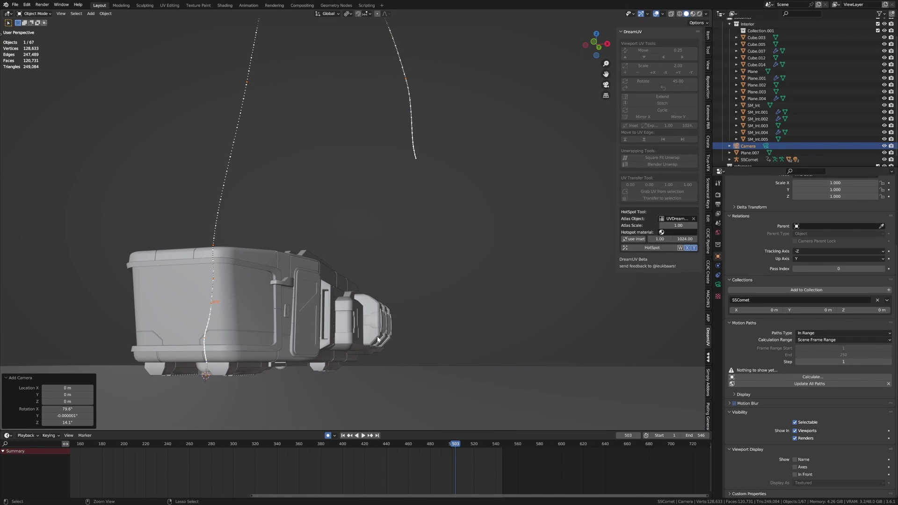
pyautogui.press('ctrl+alt+KP_0')
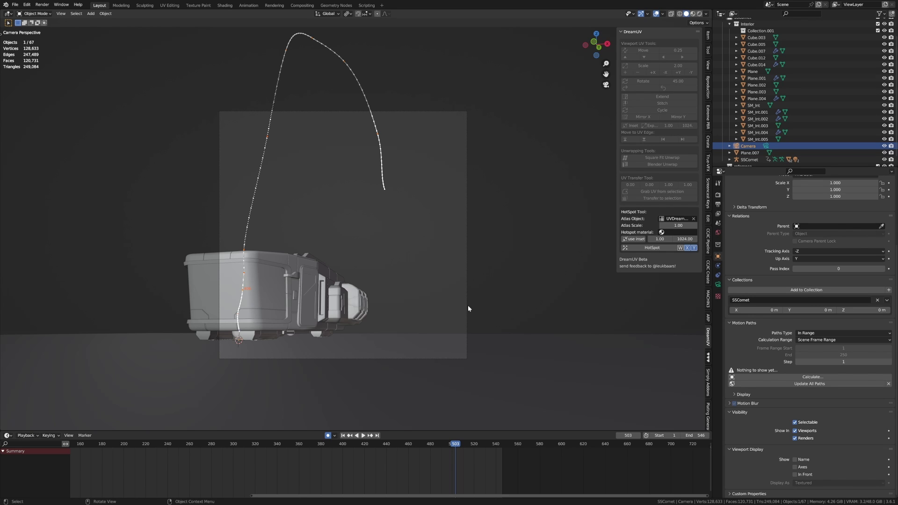
# - Reframe the camera at frame 503 so the whole ship fits inside its frame, and place it in the reference collection
pyautogui.scroll(3, 860, 285)
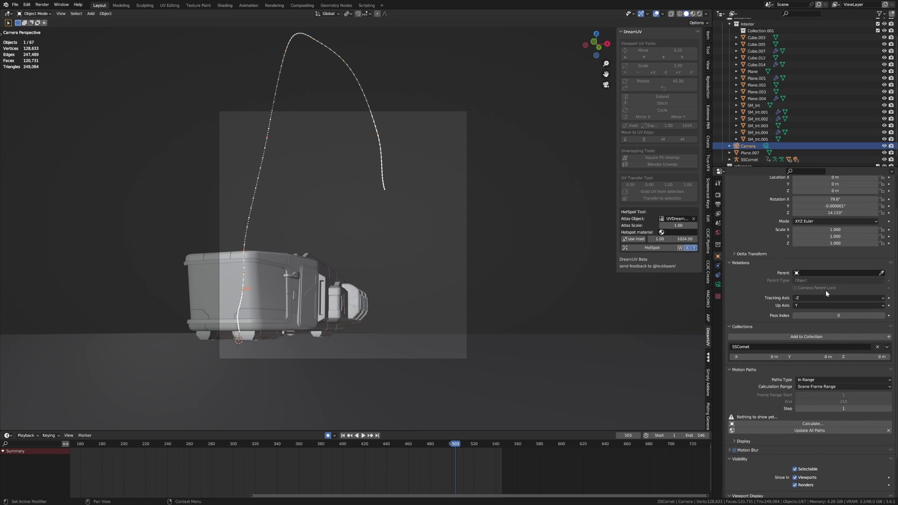
pyautogui.scroll(3, 635, 321)
pyautogui.scroll(-2, 308, 261)
pyautogui.keyDown('shift'); pyautogui.moveTo(297, 254); pyautogui.dragTo(472, 281, button='middle'); pyautogui.keyUp('shift')
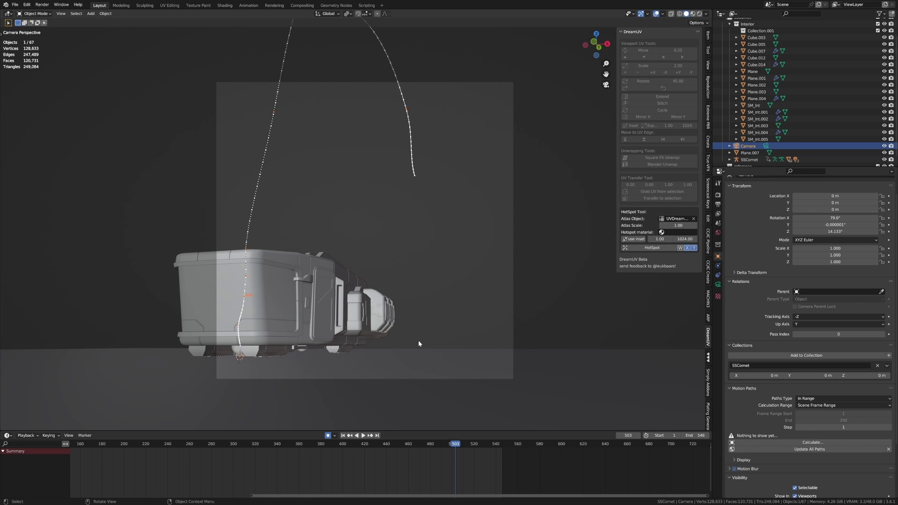
pyautogui.click(516, 235)
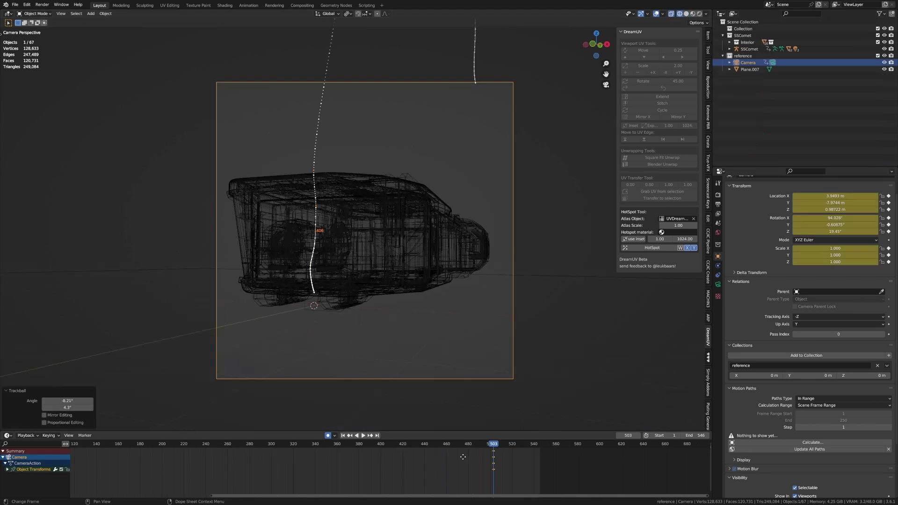
# - At frame 293, trackball-rotate the camera about 30° upward so the airborne ship fits inside its frame
pyautogui.keyDown('ctrl'); pyautogui.hscroll(-2, 522, 447); pyautogui.keyUp('ctrl')
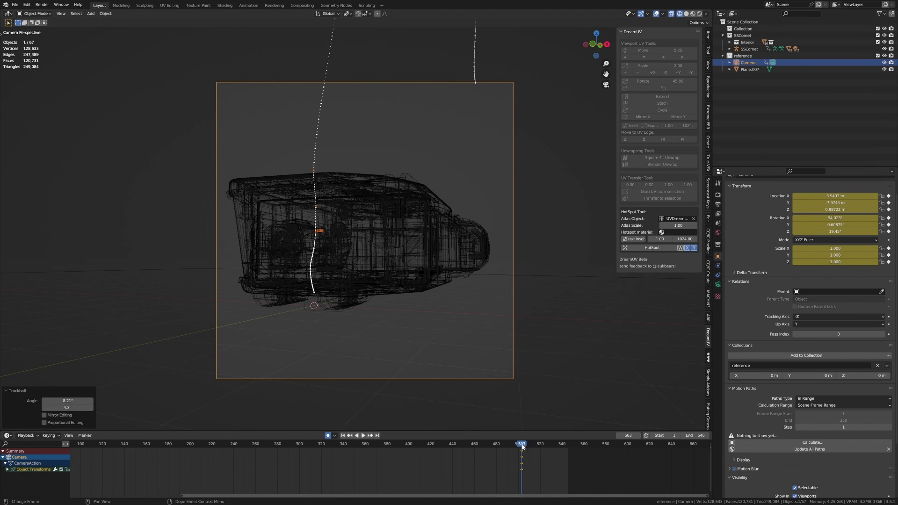
pyautogui.press('space')
pyautogui.moveTo(507, 444); pyautogui.dragTo(291, 447)
pyautogui.press('space')
pyautogui.press('r')
pyautogui.press('r')
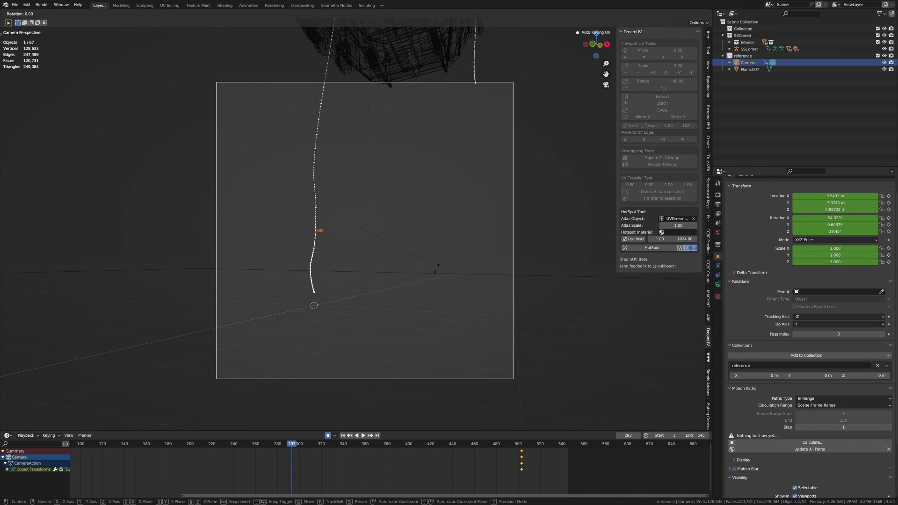
pyautogui.click(411, 421)
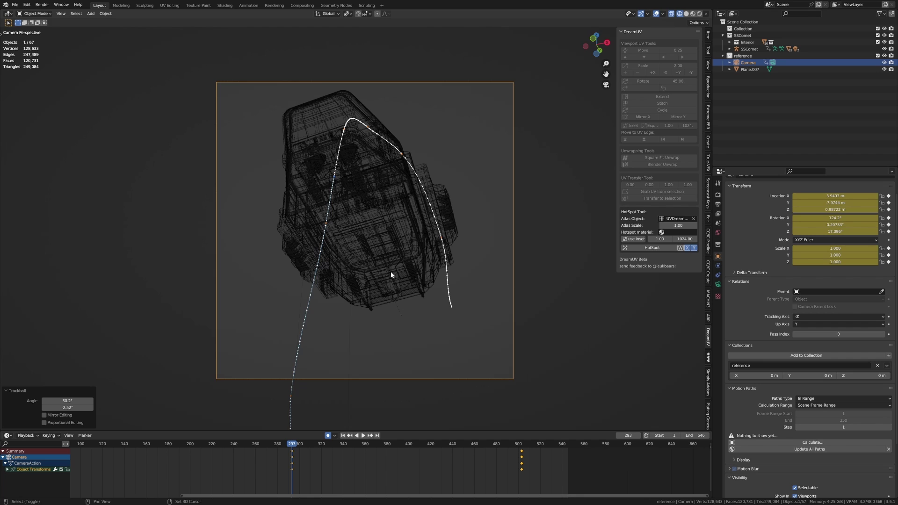
# - At frame 95, trackball-rotate the camera about -3.5° and -10° to bring the distant ship toward the frame's centre
pyautogui.moveTo(252, 459); pyautogui.dragTo(534, 442, button='middle')
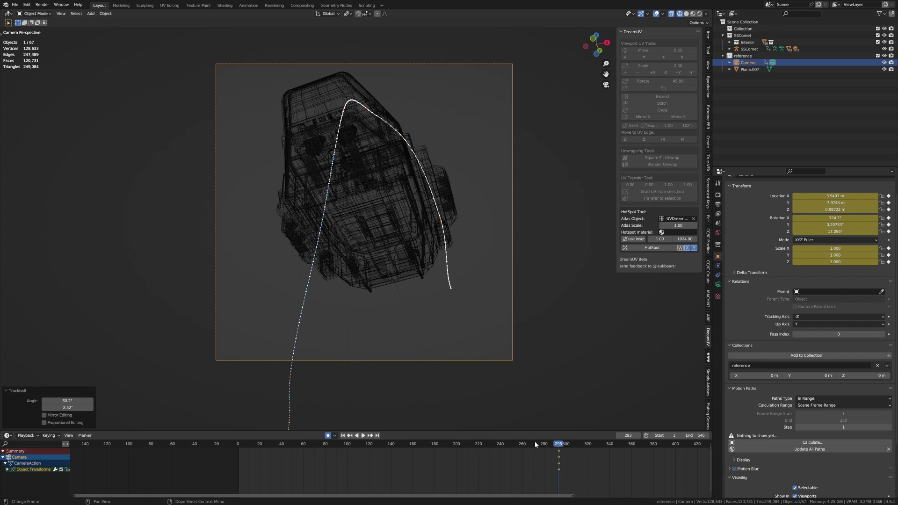
pyautogui.moveTo(533, 444); pyautogui.dragTo(341, 446)
pyautogui.press('t')
pyautogui.press('t')
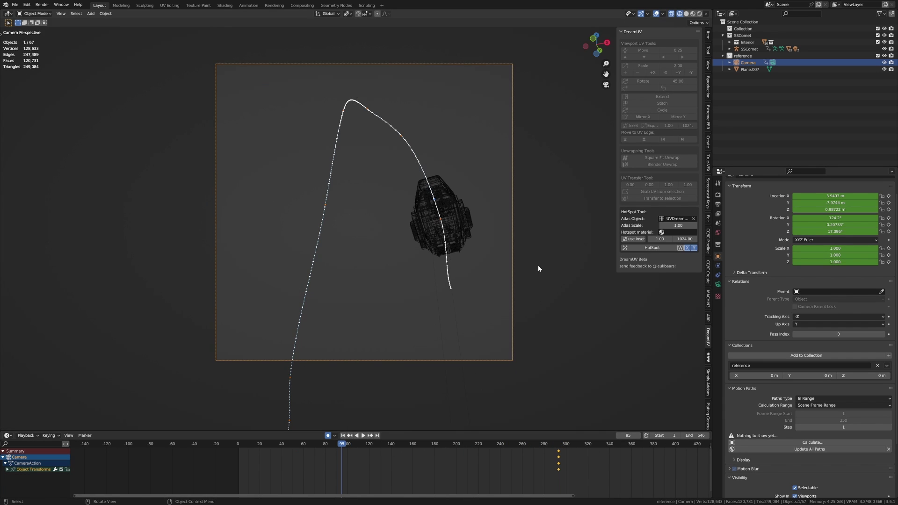
pyautogui.press('r')
pyautogui.press('r')
pyautogui.click(421, 231)
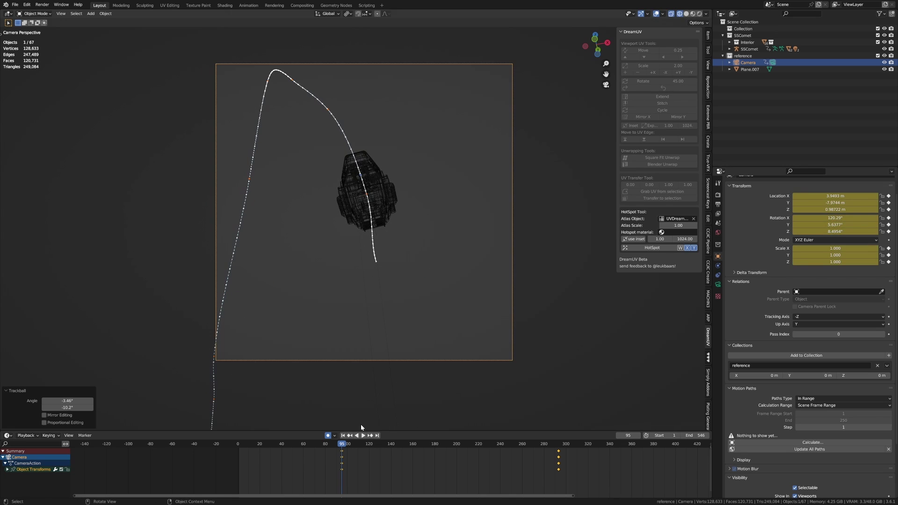
# - At frame 0, trackball-rotate the camera about -7.7° to aim it at the ship's starting position
pyautogui.moveTo(341, 447); pyautogui.dragTo(233, 447)
pyautogui.press('r')
pyautogui.press('r')
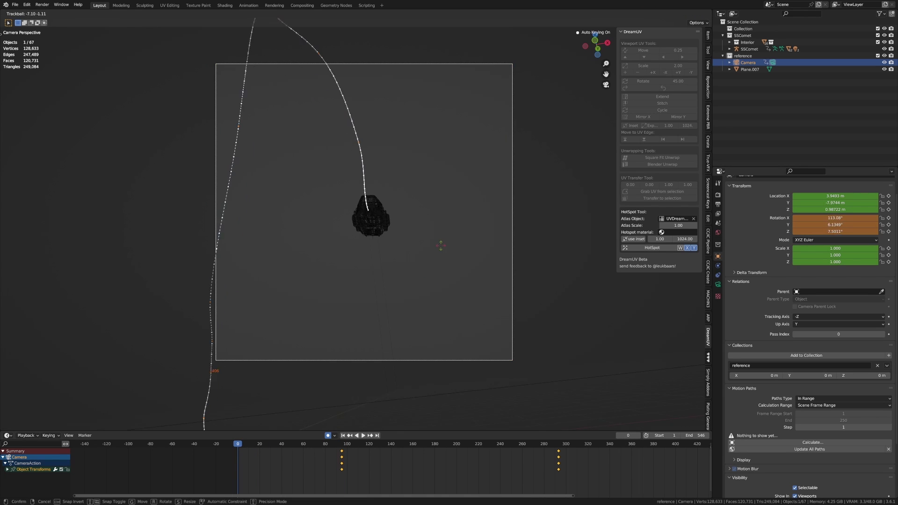
pyautogui.click(413, 335)
# - At frame 191, trackball-rotate the camera about 6.8° and 5.9° to recentre the ship in its frame
pyautogui.press('space')
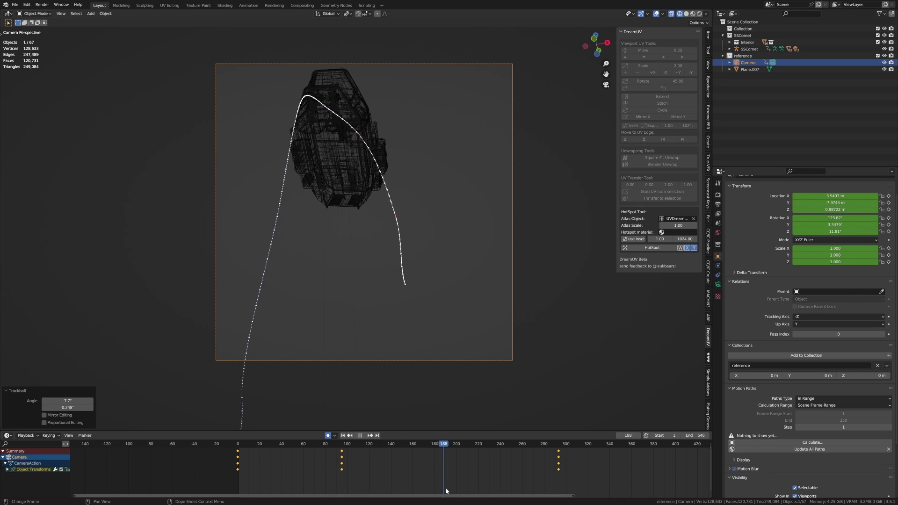
pyautogui.press('space')
pyautogui.press('r')
pyautogui.press('r')
pyautogui.click(515, 55)
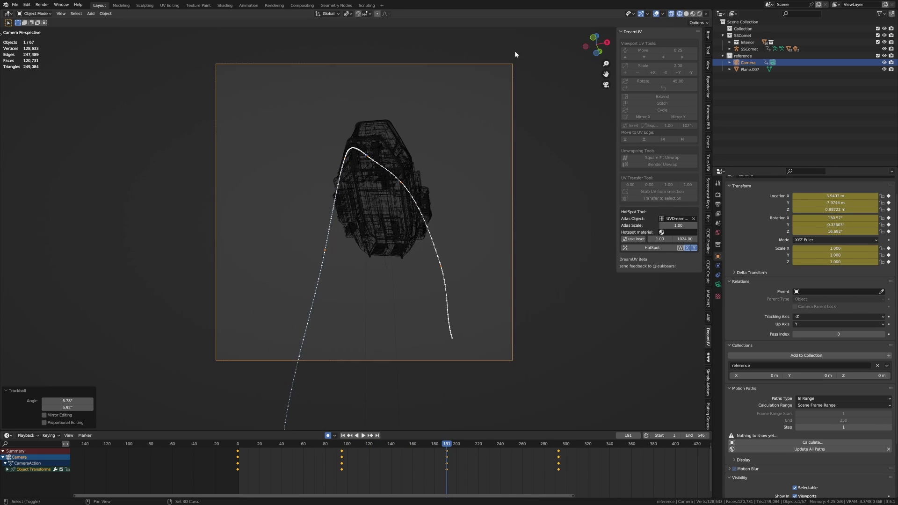
# - At frame 245, trackball-rotate the camera about 0.5° and -3.4°, and adjust its roll to keep the ship framed
pyautogui.moveTo(473, 444); pyautogui.dragTo(505, 444)
pyautogui.press('r')
pyautogui.press('r')
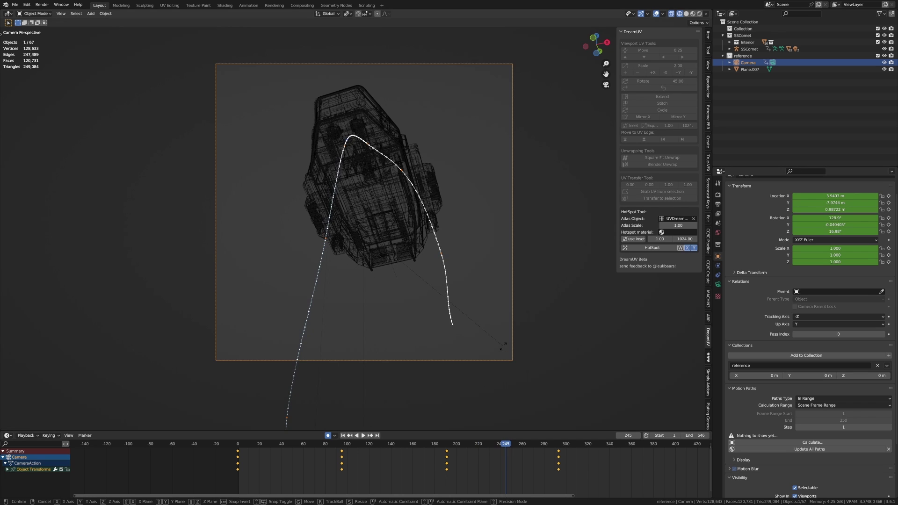
pyautogui.click(462, 351)
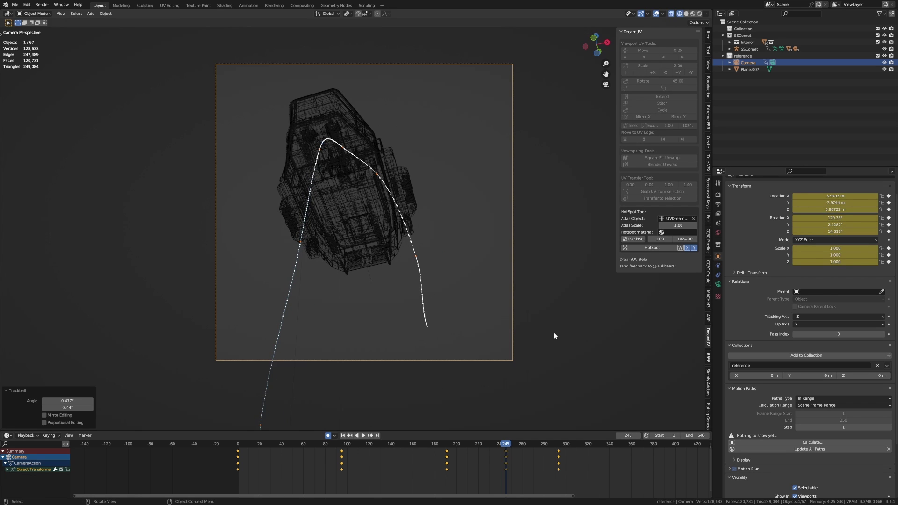
pyautogui.press('r')
pyautogui.click(515, 424)
# - At frame 354, trackball-rotate the camera to correct the descending ship's framing
pyautogui.moveTo(575, 456); pyautogui.dragTo(369, 457, button='middle')
pyautogui.press('space')
pyautogui.press('space')
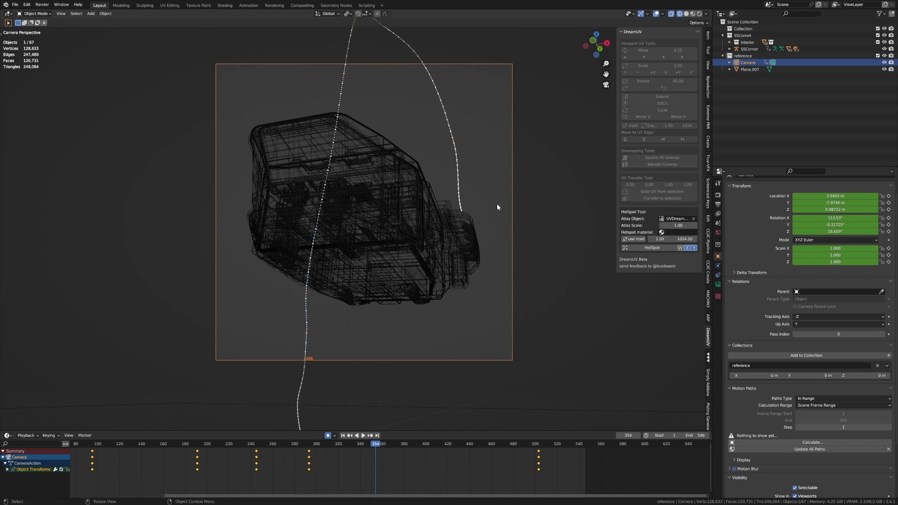
pyautogui.press('r')
pyautogui.press('r')
pyautogui.click(497, 180)
# - At about frame 423, trackball-rotate the camera to keep following the ship during its final descent
pyautogui.moveTo(411, 449); pyautogui.dragTo(599, 457)
pyautogui.press('r')
pyautogui.press('r')
pyautogui.click(431, 413)
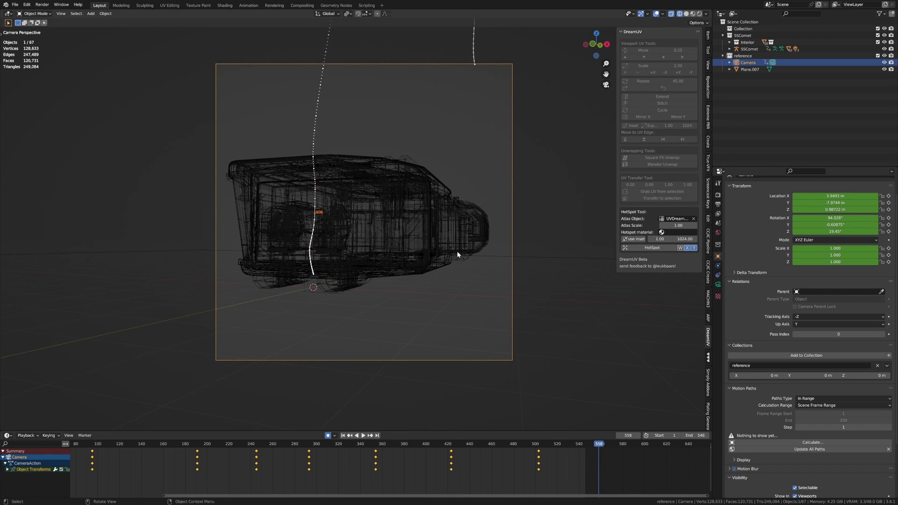
# - At frame 558, trackball-rotate the camera about -0.4° and 1.1° for a slight drift after landing
pyautogui.press('r')
pyautogui.press('r')
pyautogui.click(460, 256)
# - Switch the viewport to solid shading and play the camera animation from near the start through the landing
pyautogui.scroll(-1, 204, 462)
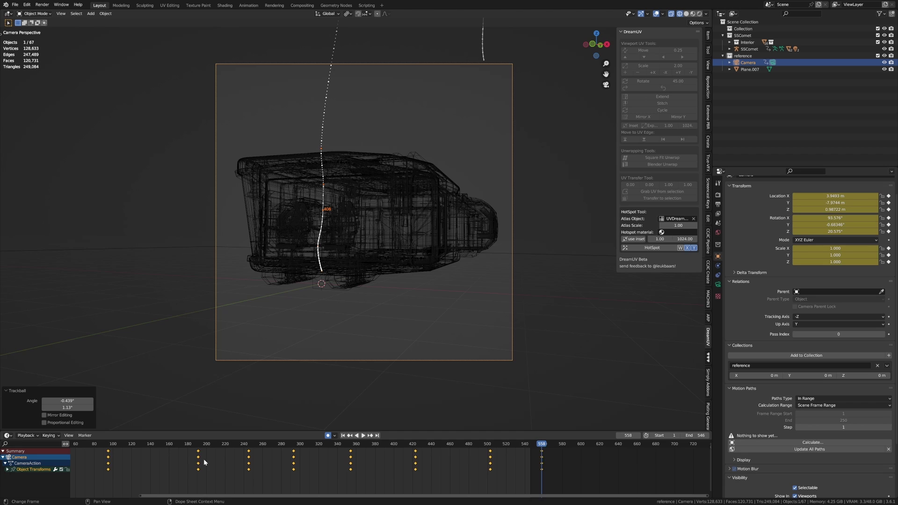
pyautogui.moveTo(204, 462); pyautogui.dragTo(343, 449, button='middle')
pyautogui.click(686, 14)
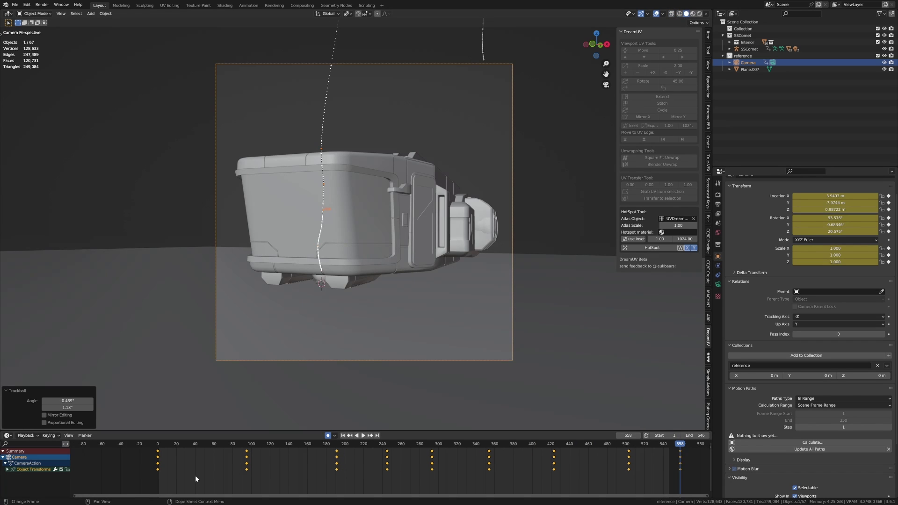
pyautogui.click(167, 448)
pyautogui.press('space')
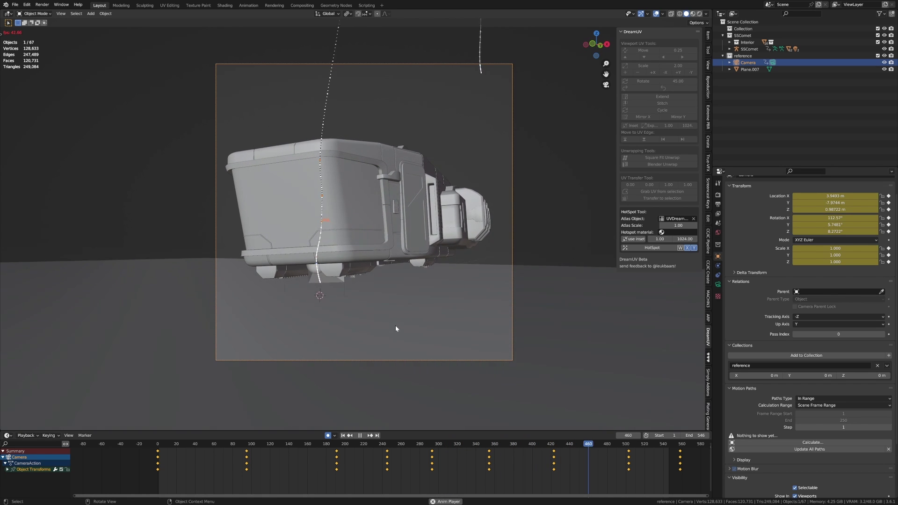
pyautogui.press('space')
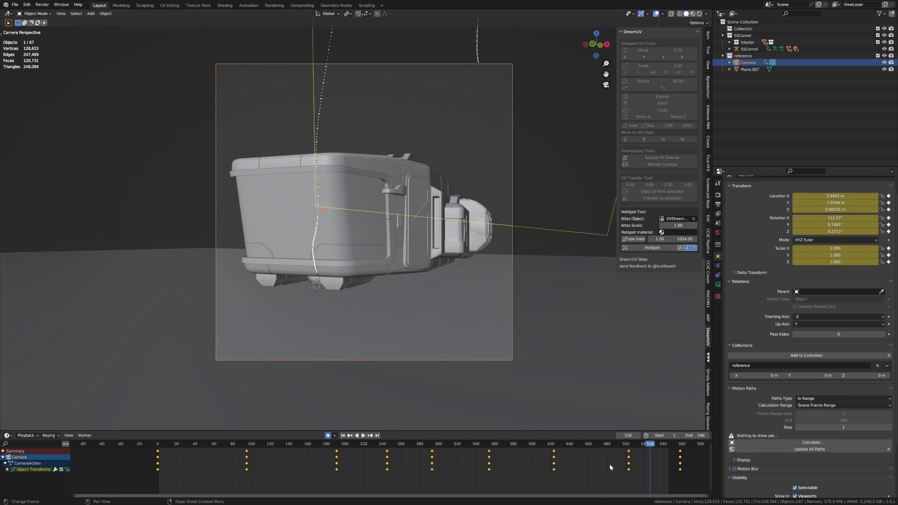
# - Replay the descent to frame 264, select the SSComet armature and switch it to Pose Mode
pyautogui.moveTo(595, 444); pyautogui.dragTo(331, 458)
pyautogui.press('space')
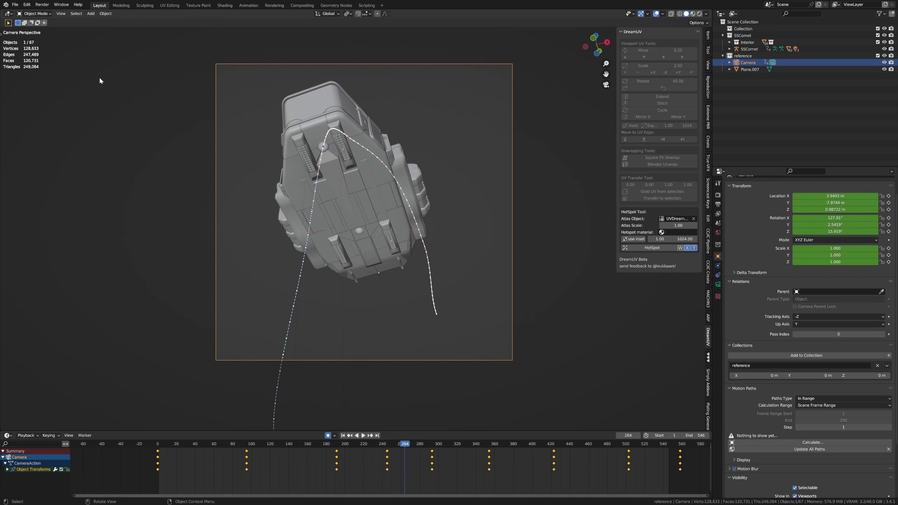
pyautogui.click(360, 234)
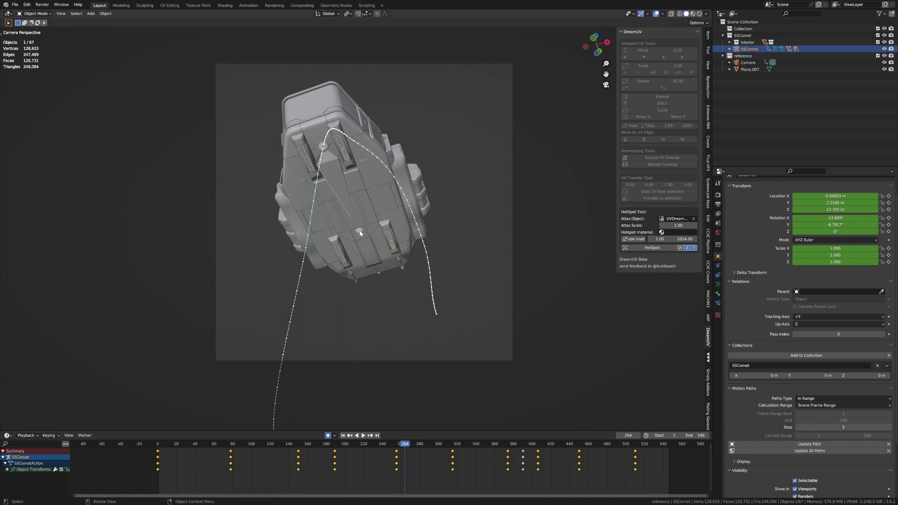
pyautogui.click(32, 13)
pyautogui.click(33, 40)
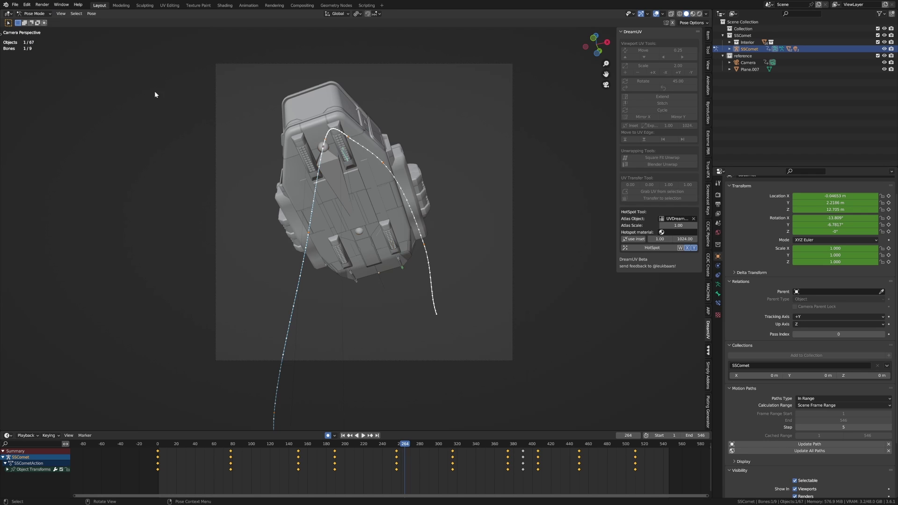
# - In right side view at frame 210, select the front and rear landing gear bones and insert a Location keyframe
pyautogui.press('KP_1')
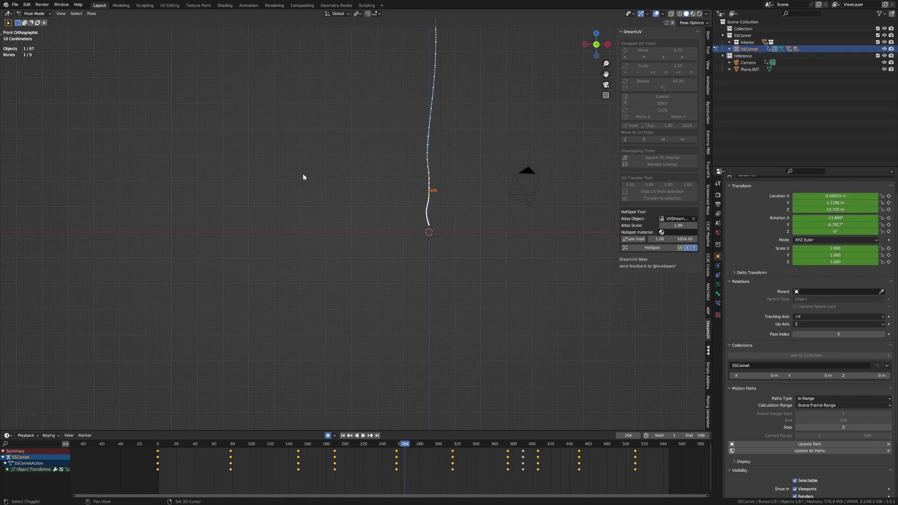
pyautogui.keyDown('shift'); pyautogui.moveTo(303, 174); pyautogui.dragTo(122, 377, button='middle'); pyautogui.keyUp('shift')
pyautogui.keyDown('shift'); pyautogui.moveTo(293, 152); pyautogui.dragTo(395, 196, button='middle'); pyautogui.keyUp('shift')
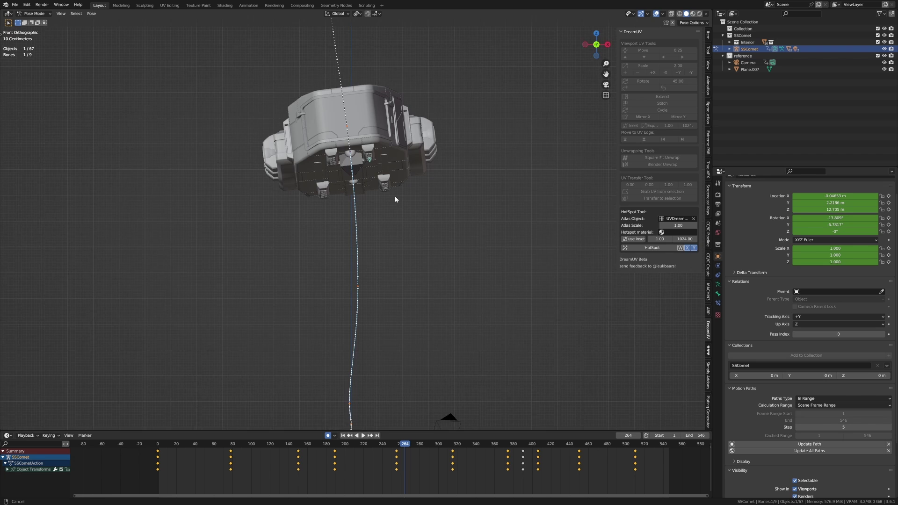
pyautogui.press('KP_3')
pyautogui.keyDown('shift'); pyautogui.moveTo(170, 219); pyautogui.dragTo(361, 257, button='middle'); pyautogui.keyUp('shift')
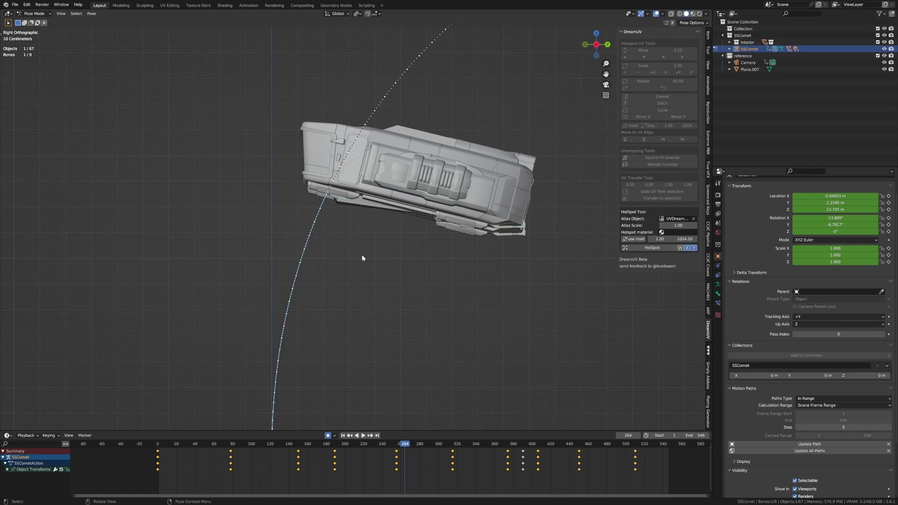
pyautogui.scroll(4, 361, 257)
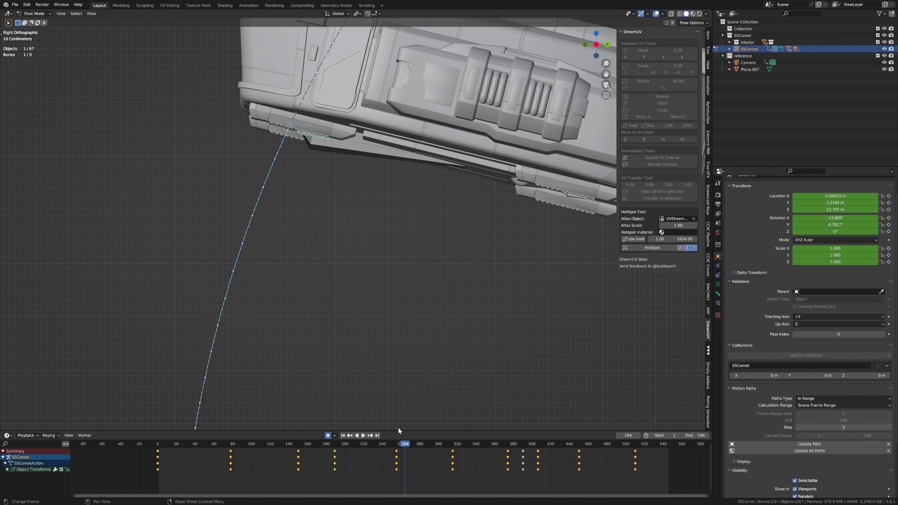
pyautogui.moveTo(403, 447); pyautogui.dragTo(354, 416)
pyautogui.keyDown('shift'); pyautogui.moveTo(601, 126); pyautogui.dragTo(328, 243, button='middle'); pyautogui.keyUp('shift')
pyautogui.scroll(-2, 374, 220)
pyautogui.keyDown('shift'); pyautogui.click(442, 137); pyautogui.keyUp('shift')
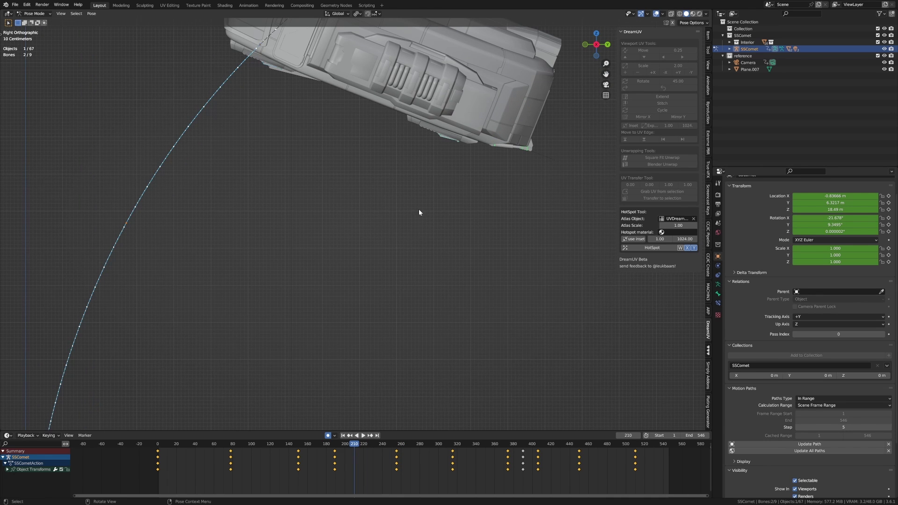
pyautogui.keyDown('shift'); pyautogui.moveTo(356, 212); pyautogui.dragTo(389, 214, button='middle'); pyautogui.keyUp('shift')
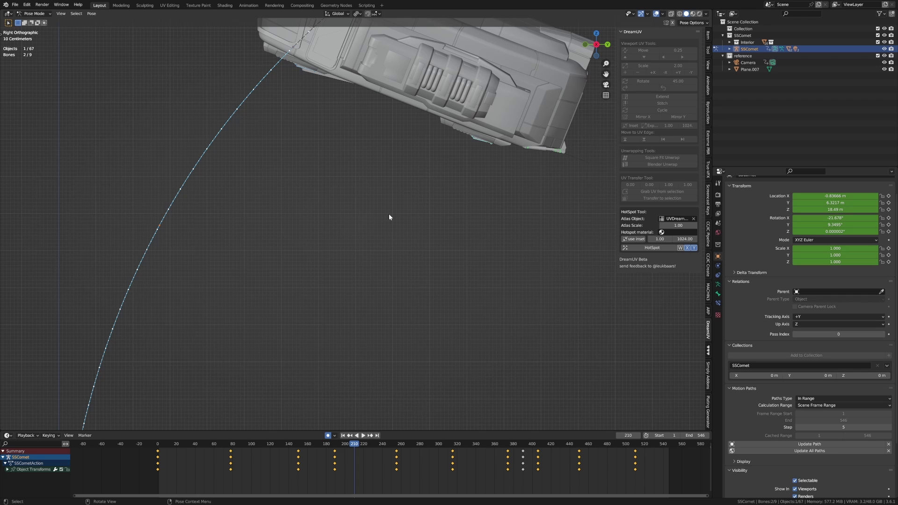
pyautogui.press('i')
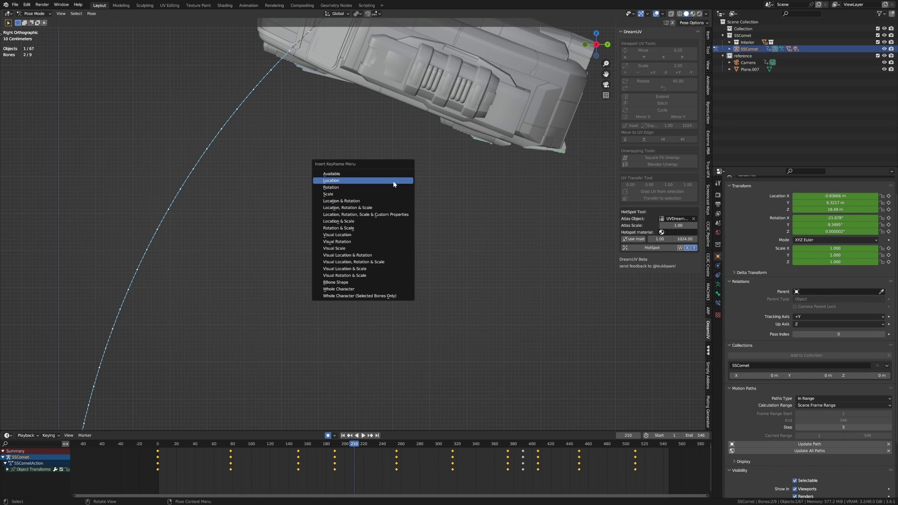
pyautogui.click(394, 184)
# - At frame 280, extend the landing gear by moving both bones about -0.29 m along local Z
pyautogui.moveTo(354, 447); pyautogui.dragTo(419, 449)
pyautogui.keyDown('shift'); pyautogui.moveTo(367, 310); pyautogui.dragTo(449, 195, button='middle'); pyautogui.keyUp('shift')
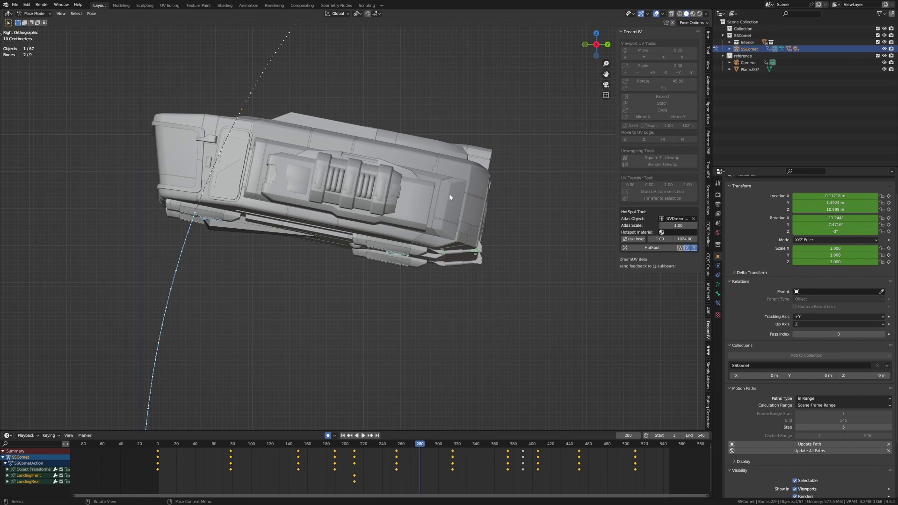
pyautogui.press('g')
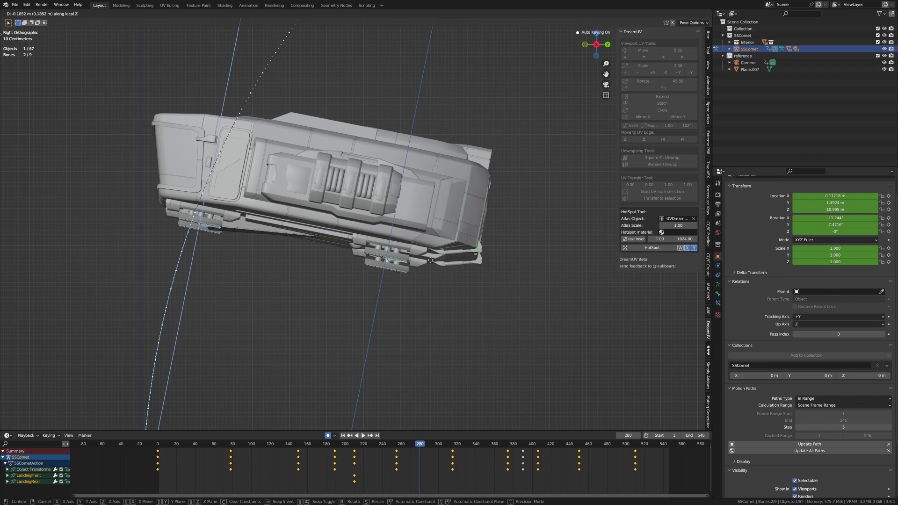
pyautogui.click(418, 296)
# - Advance to frame 464, where the landing gear meets the ground, and insert a Location keyframe for both gear bones
pyautogui.keyDown('shift'); pyautogui.moveTo(427, 312); pyautogui.dragTo(482, 171, button='middle'); pyautogui.keyUp('shift')
pyautogui.press('space')
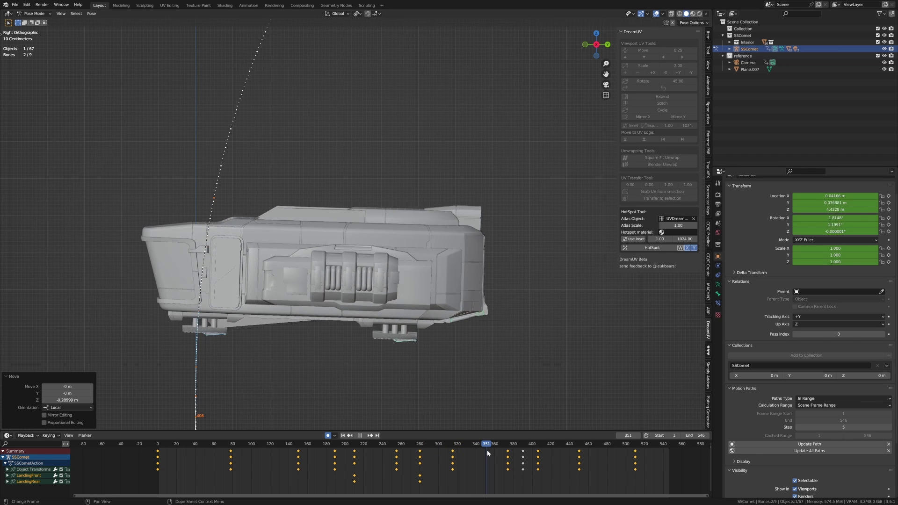
pyautogui.press('space')
pyautogui.keyDown('shift'); pyautogui.moveTo(437, 318); pyautogui.dragTo(481, 241, button='middle'); pyautogui.keyUp('shift')
pyautogui.scroll(2, 449, 327)
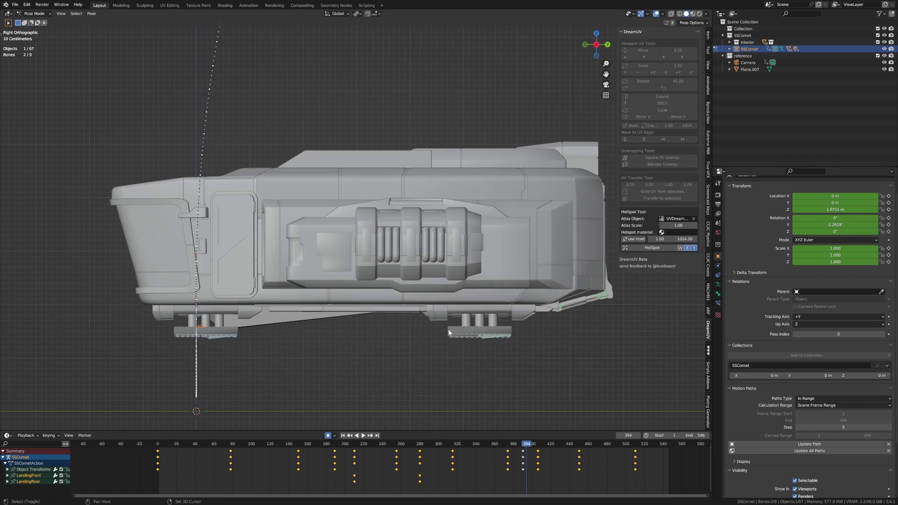
pyautogui.keyDown('shift'); pyautogui.moveTo(448, 332); pyautogui.dragTo(490, 260, button='middle'); pyautogui.keyUp('shift')
pyautogui.press('space')
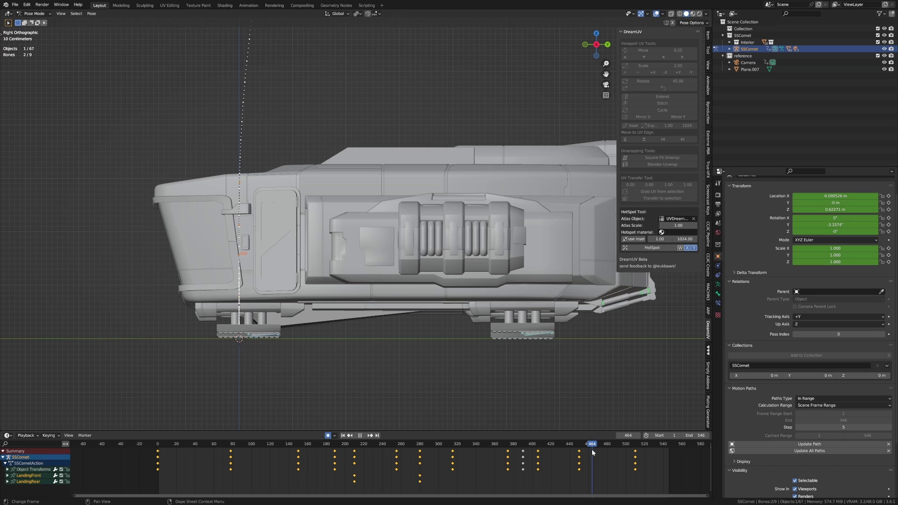
pyautogui.press('space')
pyautogui.press('i')
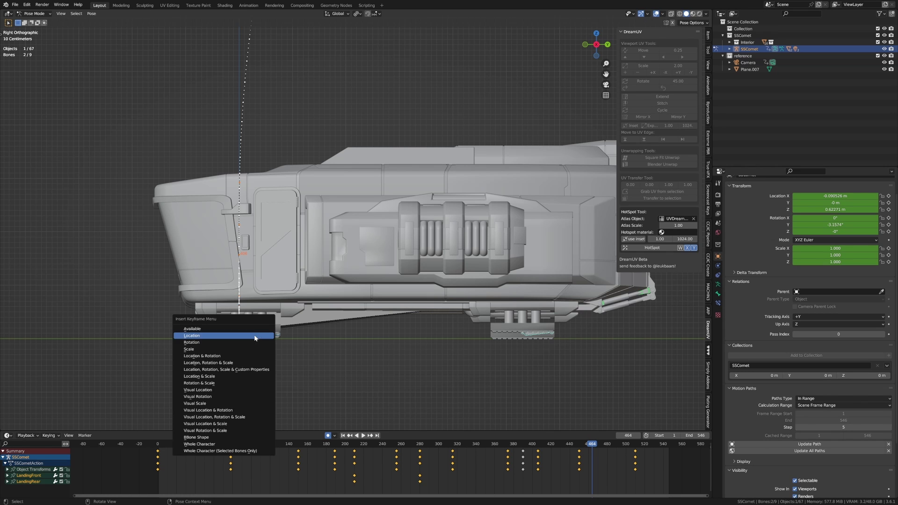
pyautogui.click(254, 335)
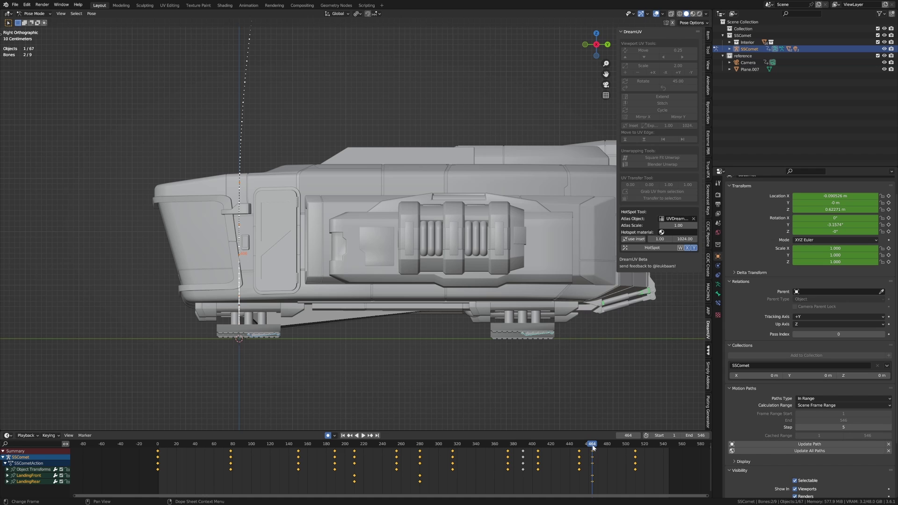
# - Advance to frame 510 and clear the location of both landing gear bones so the gear is compressed
pyautogui.press('space')
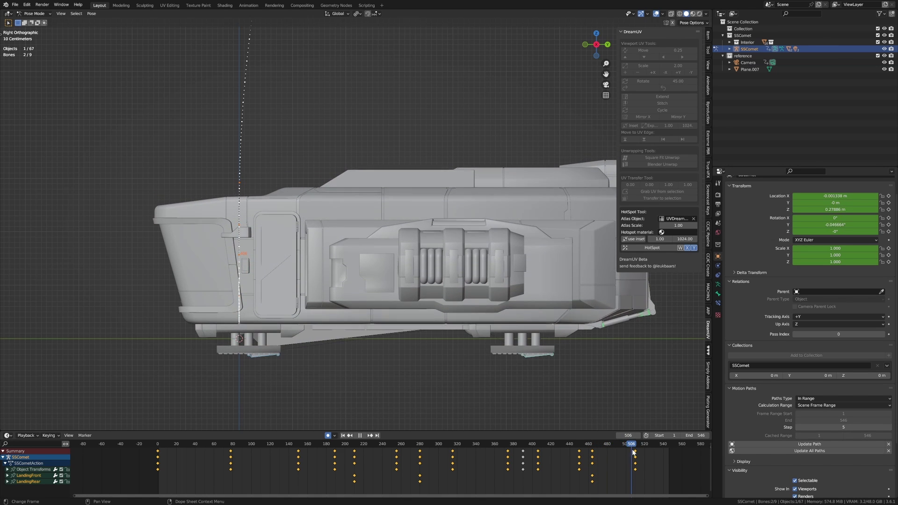
pyautogui.moveTo(640, 454); pyautogui.dragTo(638, 454)
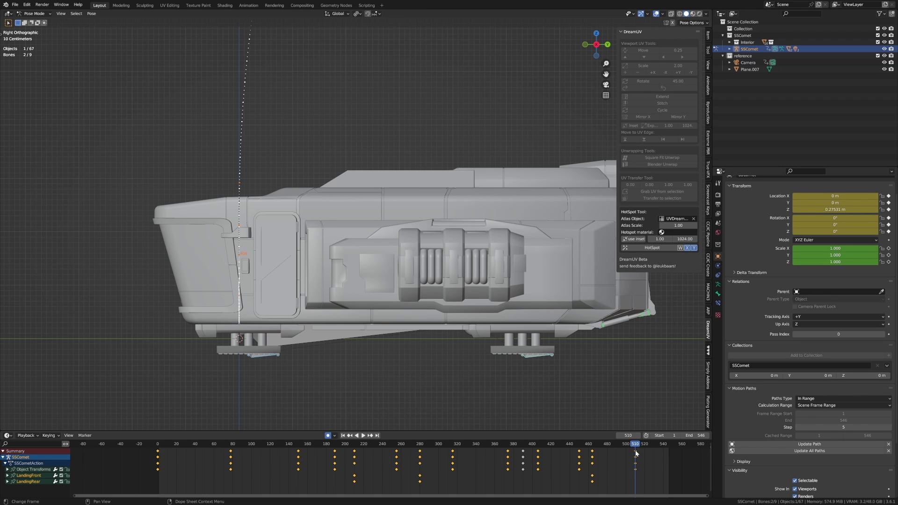
pyautogui.hotkey('alt', 'g')
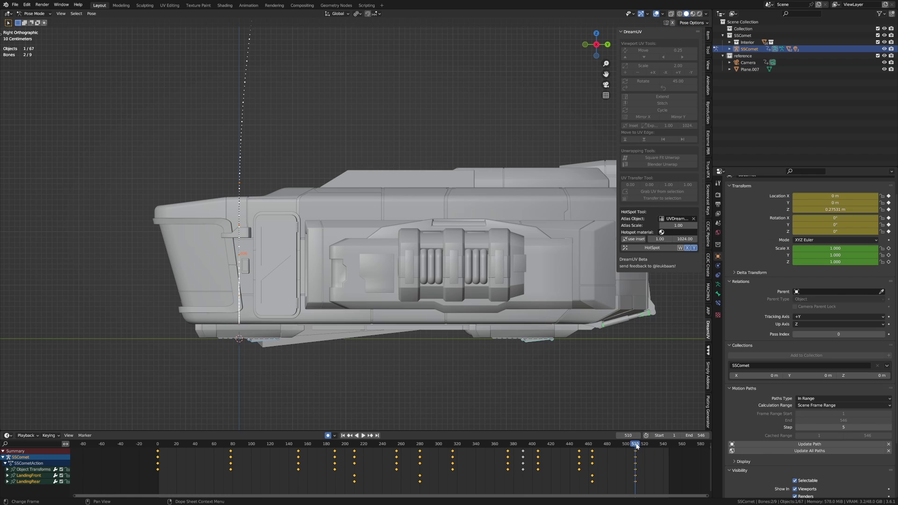
# - At frame 484, raise both landing gear bones about 0.059 m along local Z to meet the ground
pyautogui.moveTo(635, 446); pyautogui.dragTo(611, 446)
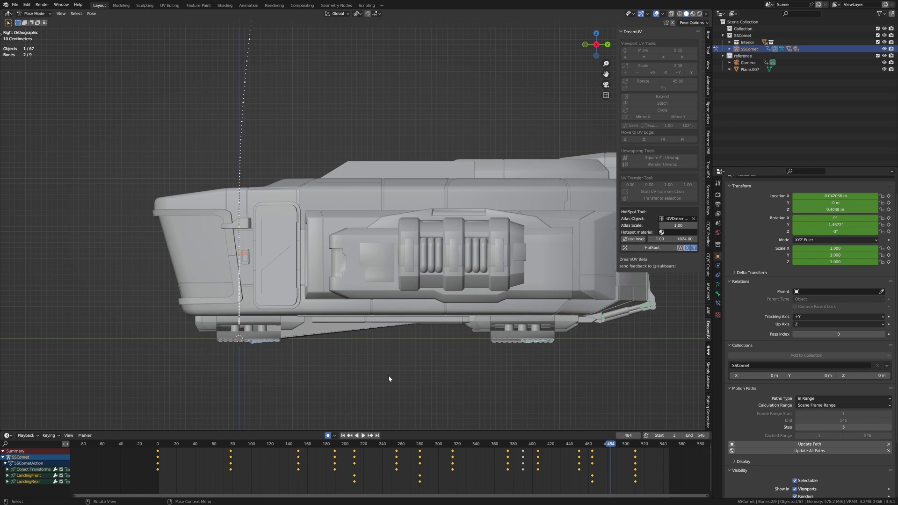
pyautogui.press('g')
pyautogui.press('z')
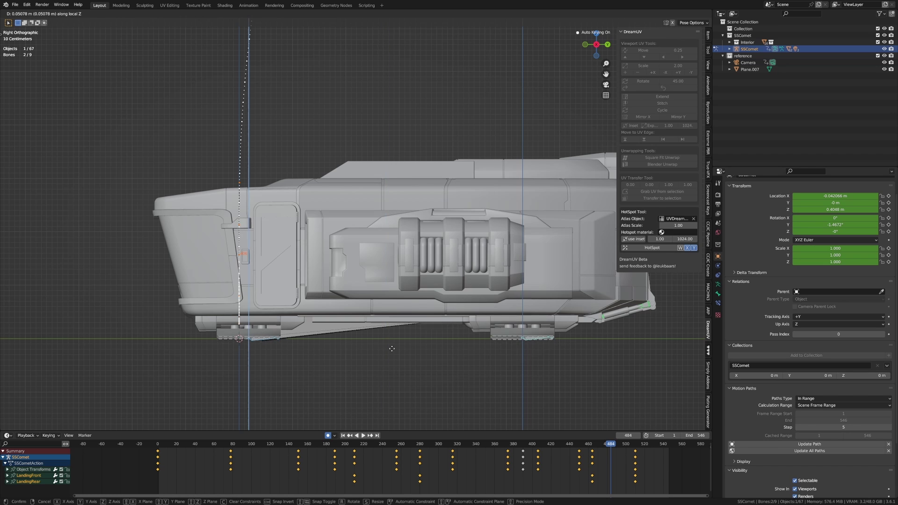
pyautogui.click(393, 344)
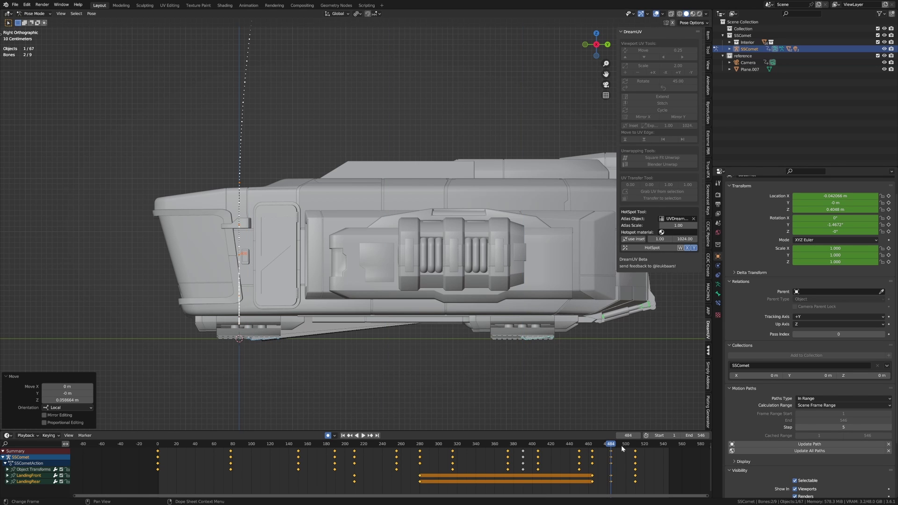
# - Replay the touchdown, stop at frame 471 and raise both landing gear bones about 0.038 m along local Z
pyautogui.hotkey('ctrl', 'shift', 'space')
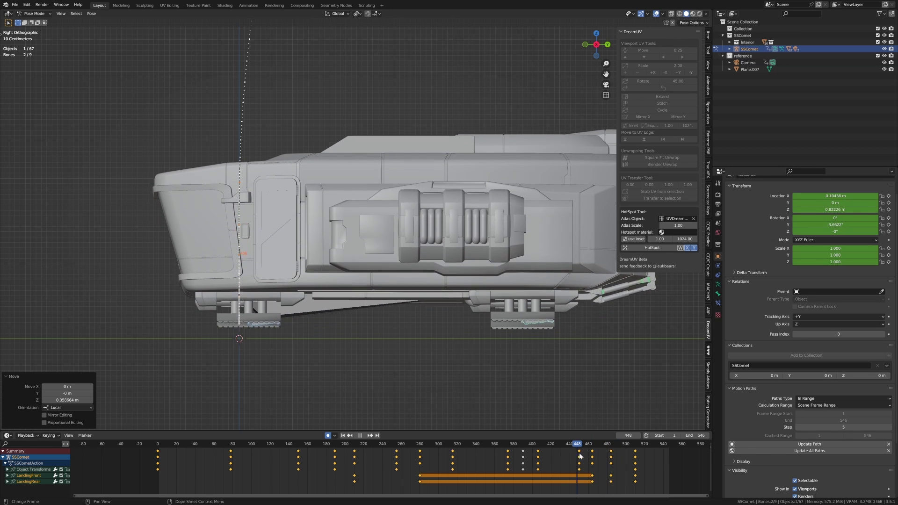
pyautogui.moveTo(579, 455); pyautogui.dragTo(597, 460)
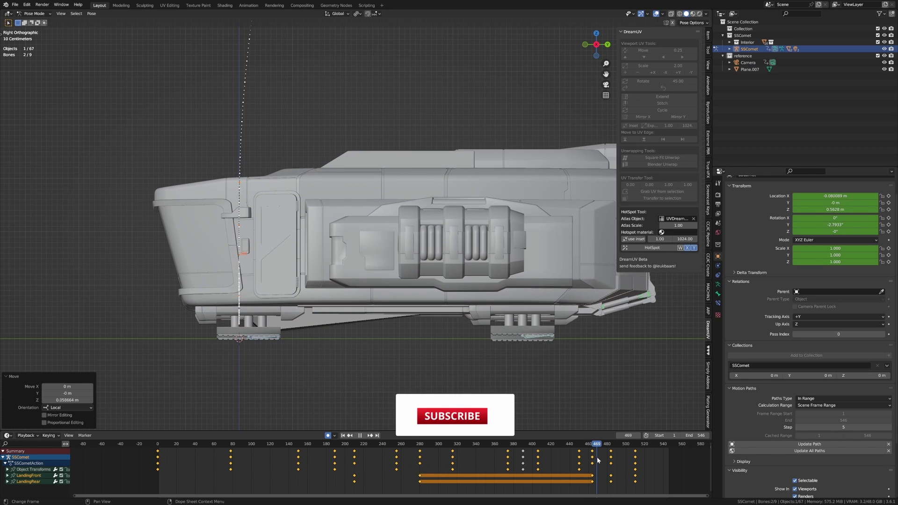
pyautogui.press('space')
pyautogui.press('g')
pyautogui.press('z')
pyautogui.press('z')
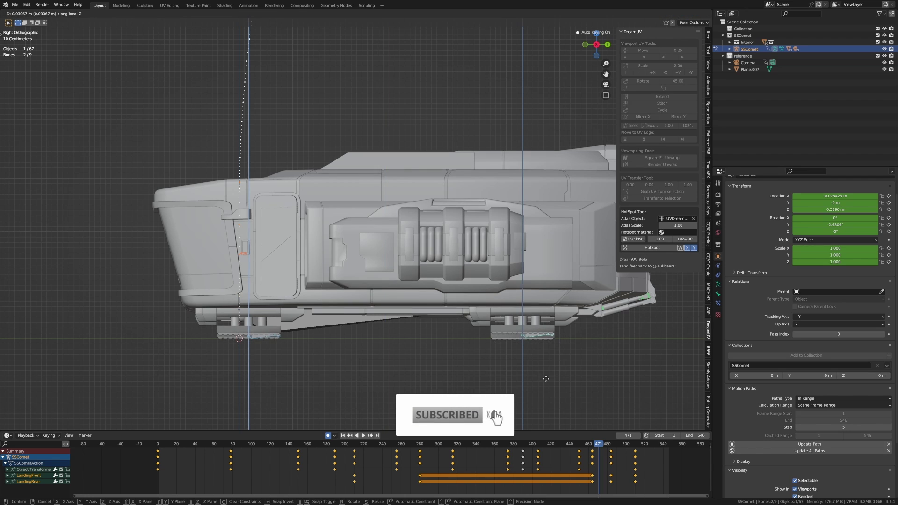
pyautogui.click(546, 374)
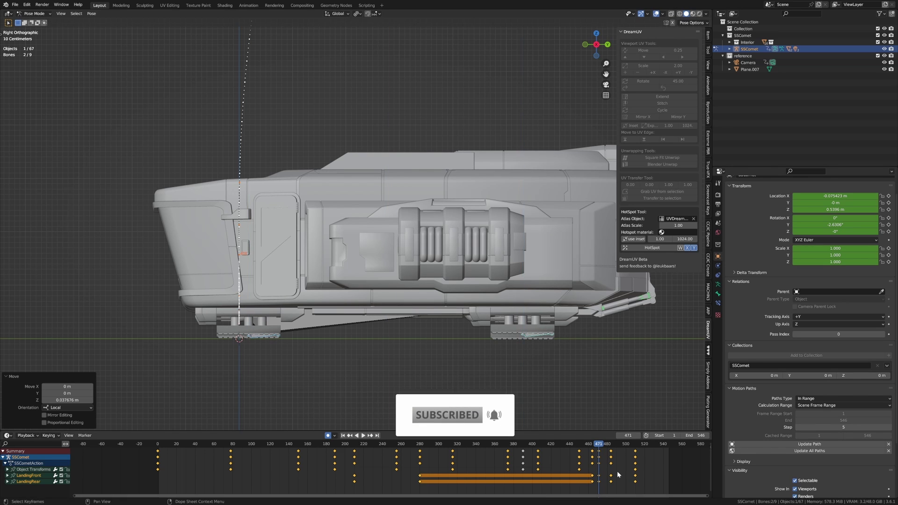
# - Return the SSComet armature to Object Mode and, in front view at frame 450, clear its rotation so the ship lands level
pyautogui.click(42, 14)
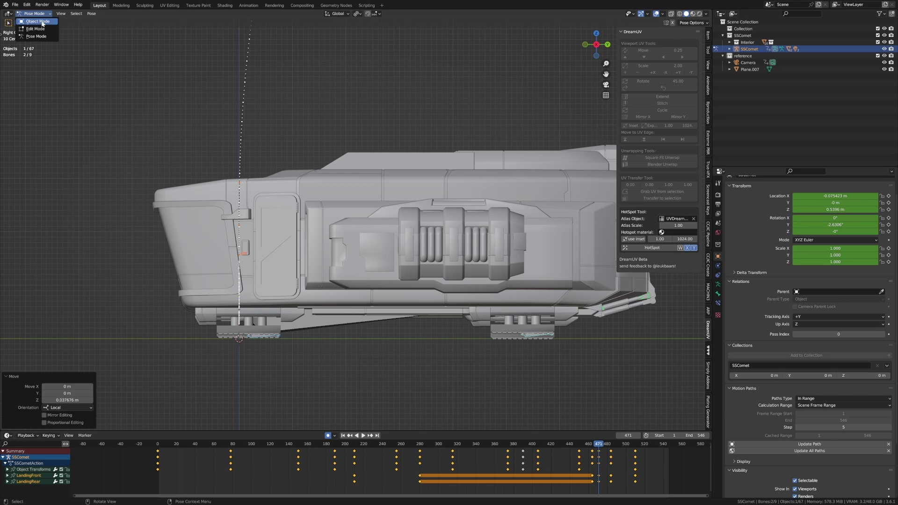
pyautogui.click(40, 21)
pyautogui.click(316, 326)
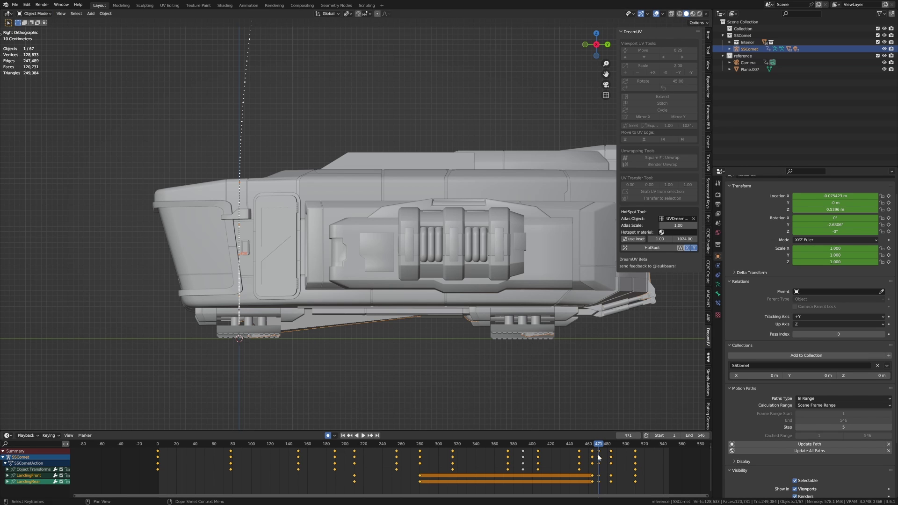
pyautogui.click(35, 470)
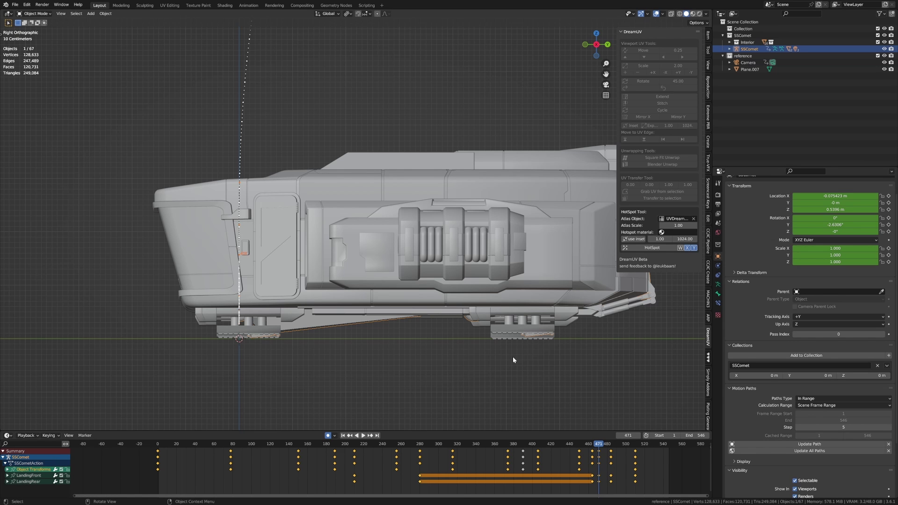
pyautogui.press('KP_1')
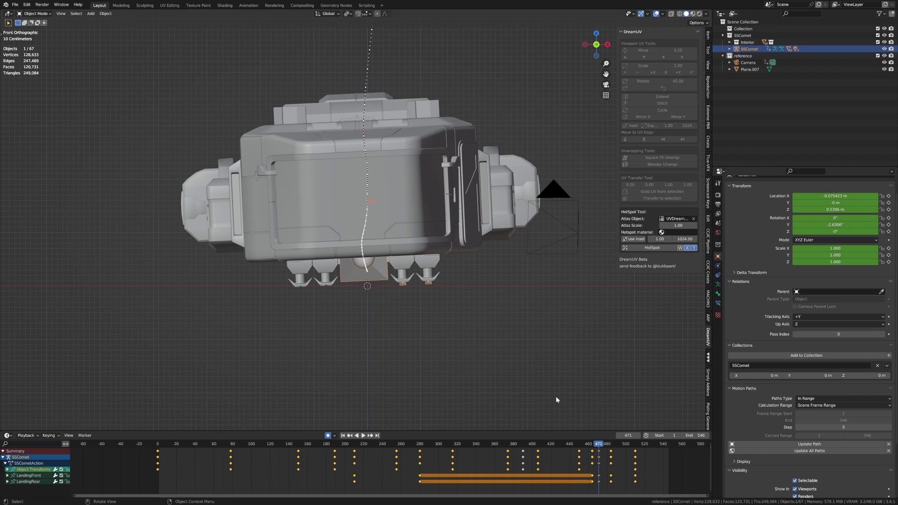
pyautogui.press('space')
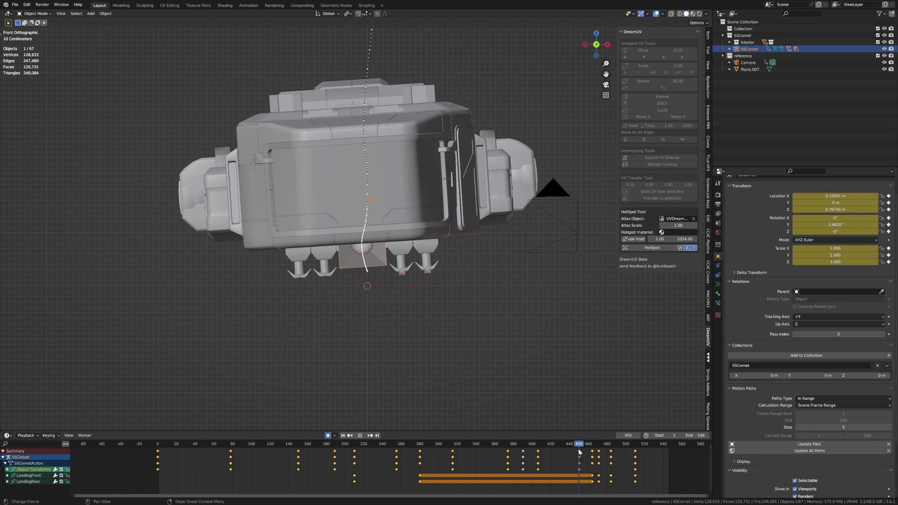
pyautogui.moveTo(610, 448); pyautogui.dragTo(578, 470)
pyautogui.hotkey('alt', 'r')
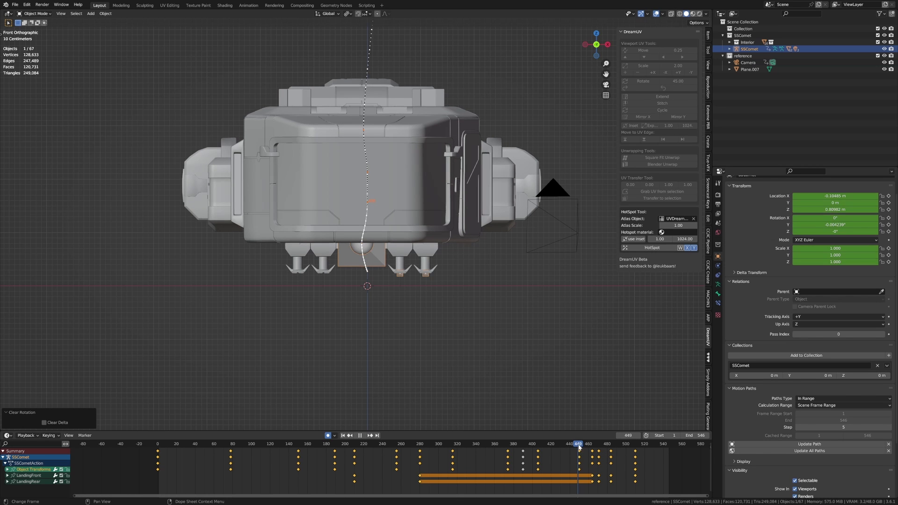
# - Switch back to Pose Mode, select both landing gear bones and delete their keyframes at frame 464
pyautogui.moveTo(579, 448); pyautogui.dragTo(594, 460)
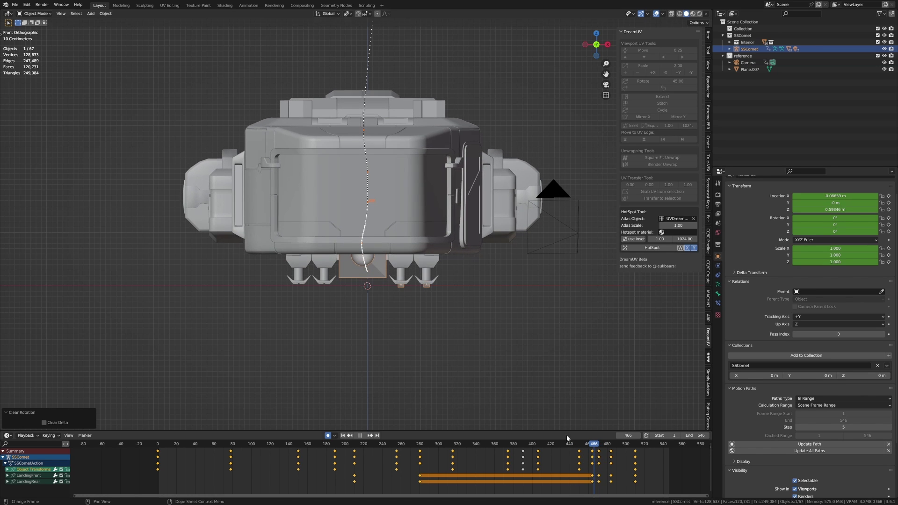
pyautogui.click(46, 18)
pyautogui.click(45, 36)
pyautogui.keyDown('shift'); pyautogui.click(400, 286); pyautogui.keyUp('shift')
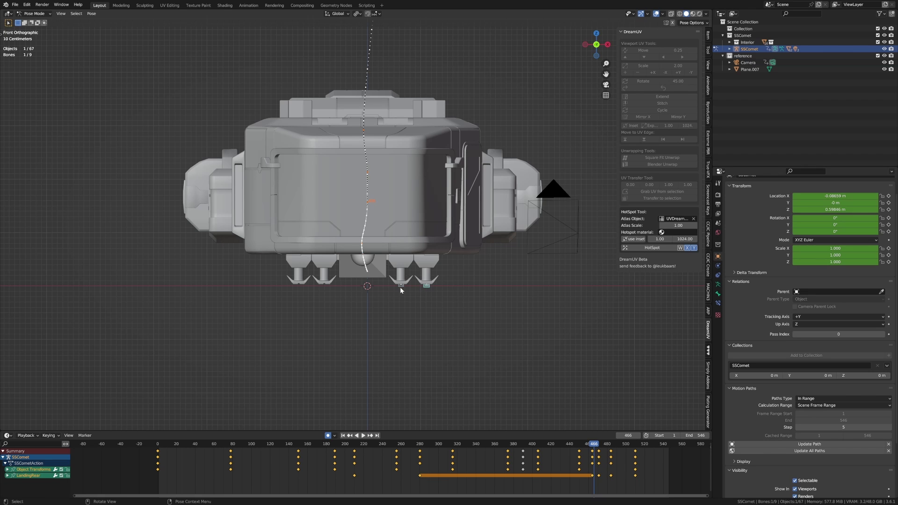
pyautogui.keyDown('shift'); pyautogui.click(401, 286); pyautogui.keyUp('shift')
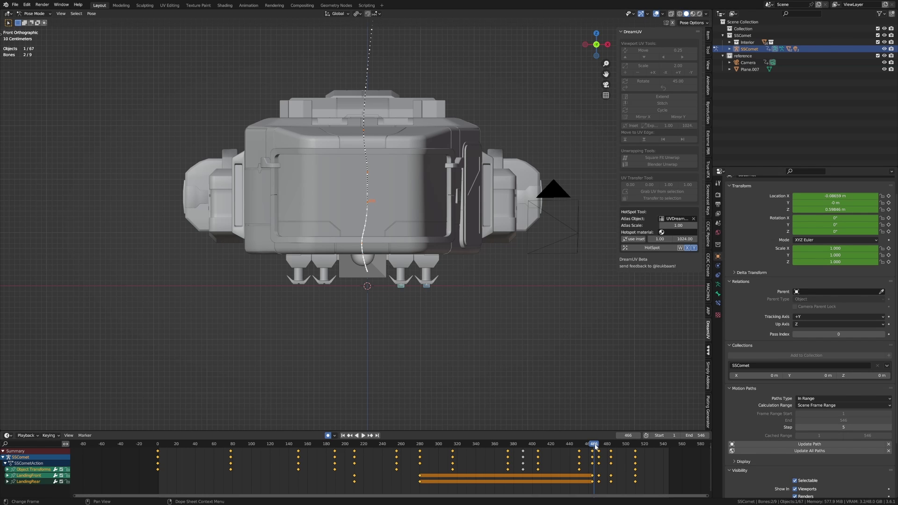
pyautogui.moveTo(595, 447); pyautogui.dragTo(592, 446)
pyautogui.scroll(2, 408, 295)
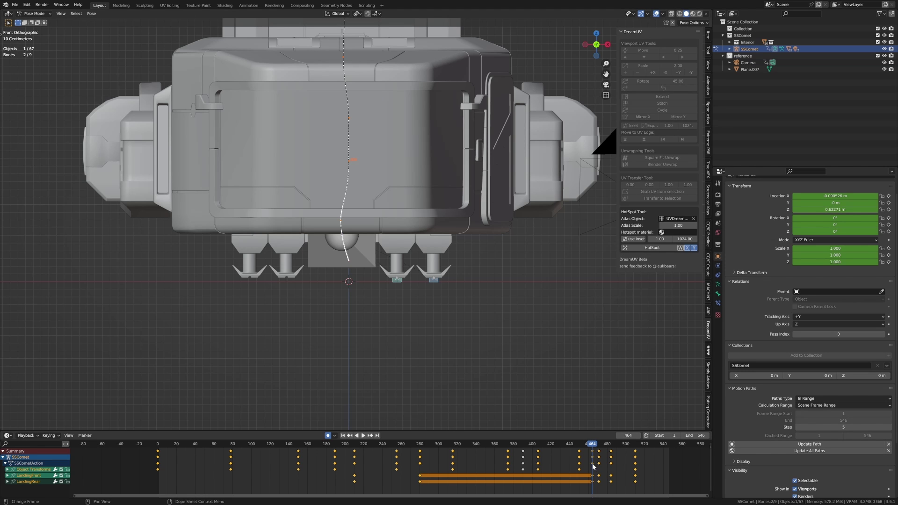
pyautogui.hotkey('ctrl', 'z')
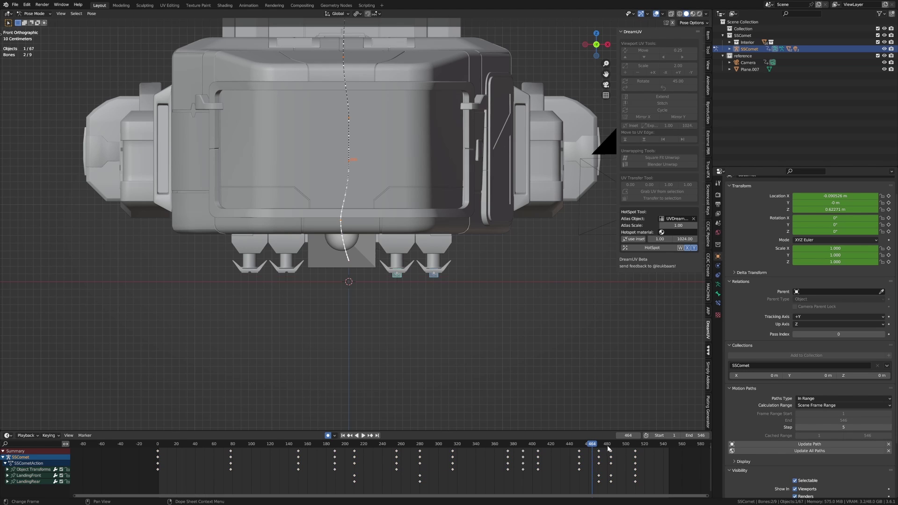
# - At frame 496, move both landing gear bones about -0.0056 m along local Z to sit on the ground line
pyautogui.moveTo(594, 447); pyautogui.dragTo(622, 458)
pyautogui.scroll(7, 489, 317)
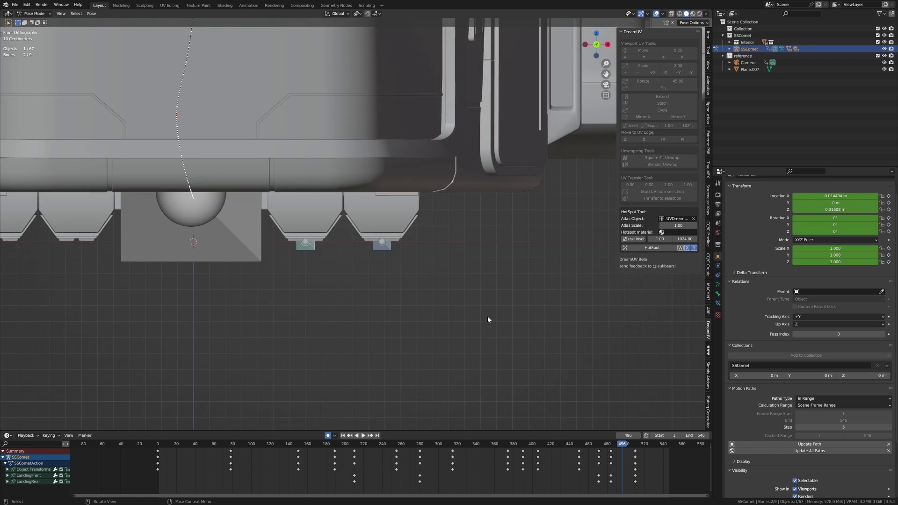
pyautogui.press('g')
pyautogui.press('z')
pyautogui.press('z')
pyautogui.click(476, 304)
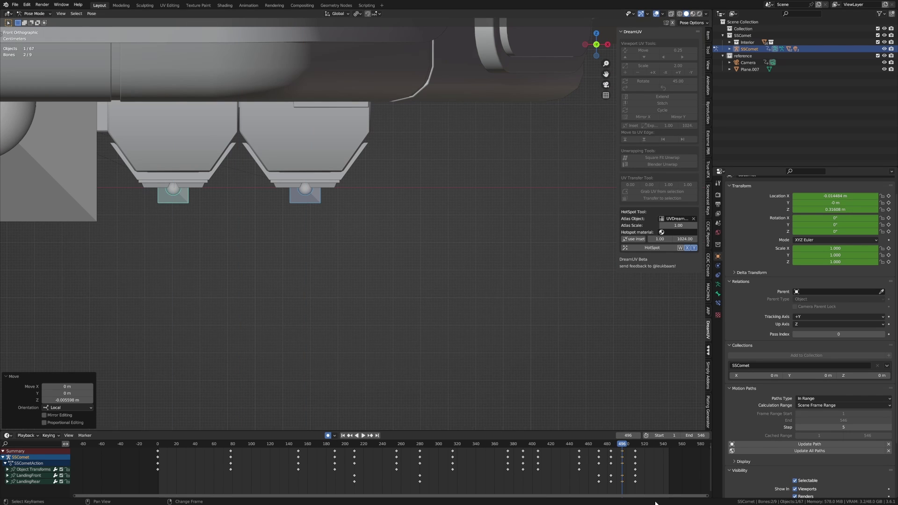
# - At frame 484, lower both landing gear bones about 0.0084 m along local Z to align them with the ground
pyautogui.moveTo(621, 448)
pyautogui.mouseDown()
pyautogui.moveTo(604, 448)
pyautogui.moveTo(613, 452)
pyautogui.mouseUp()
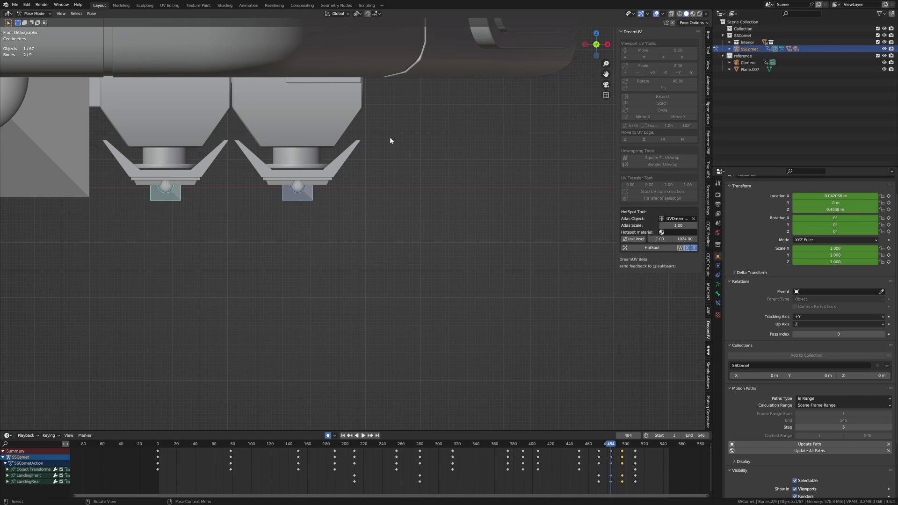
pyautogui.press('g')
pyautogui.press('z')
pyautogui.press('z')
pyautogui.click(423, 237)
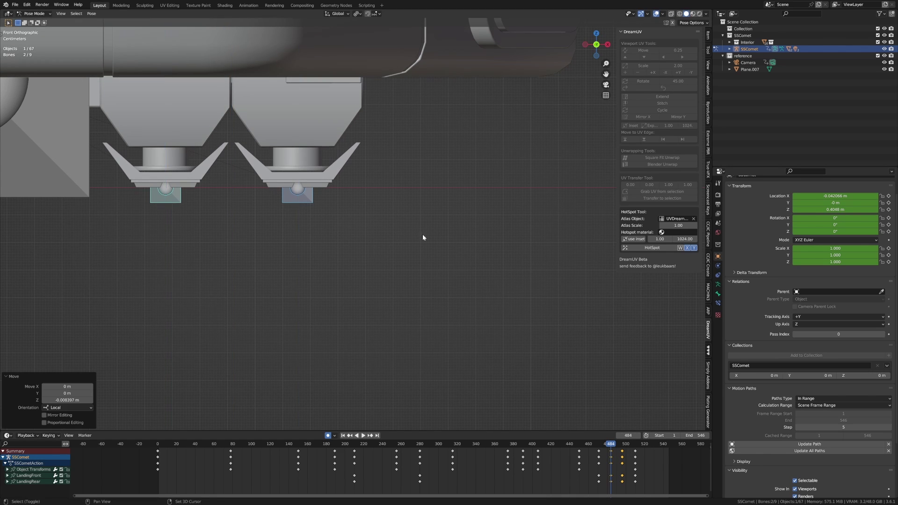
# - At frame 510, move both landing gear bones about 0.0059 m along global Z
pyautogui.moveTo(610, 446); pyautogui.dragTo(637, 462)
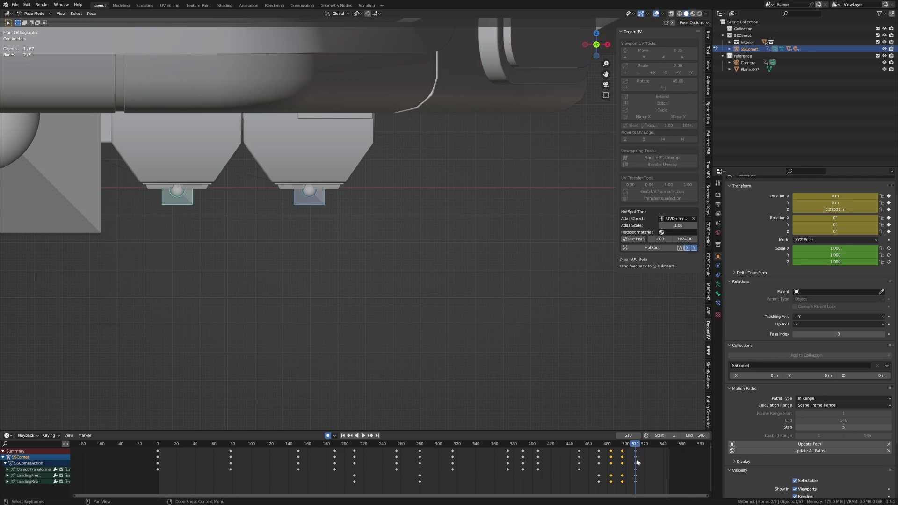
pyautogui.press('g')
pyautogui.press('z')
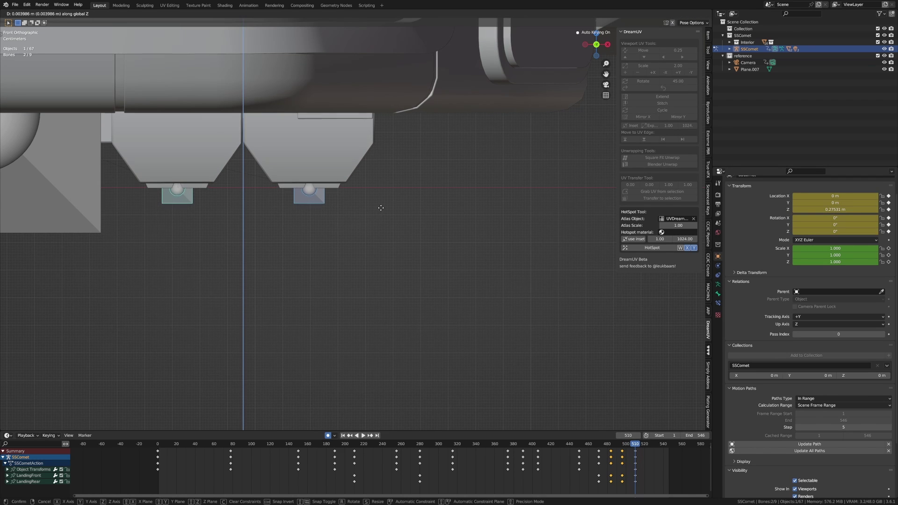
pyautogui.click(380, 227)
pyautogui.scroll(-3, 379, 228)
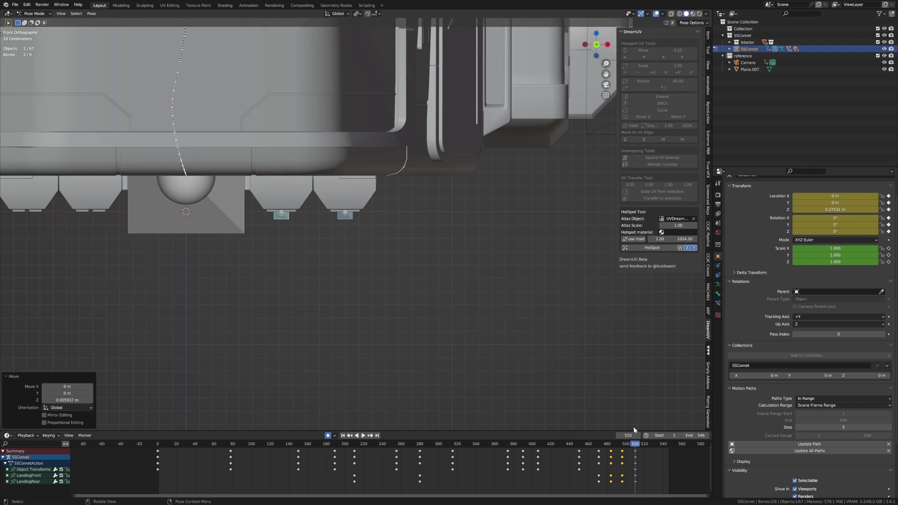
# - Go back to frame 356 and view the whole descending ship from an angled view
pyautogui.moveTo(632, 447); pyautogui.dragTo(490, 446)
pyautogui.press('z')
pyautogui.click(355, 260)
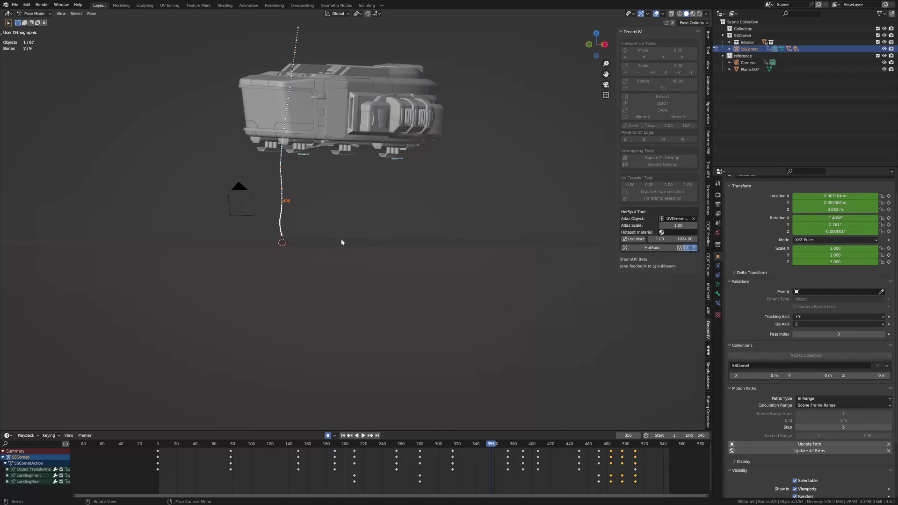